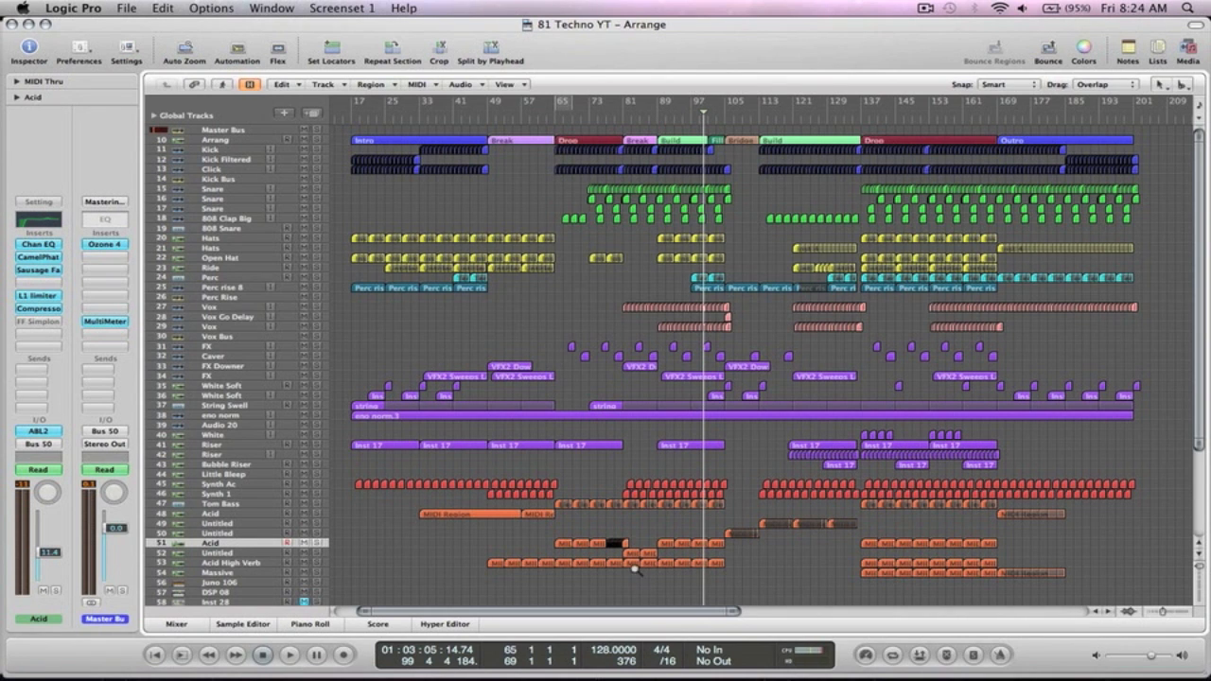
# Play the Acid track (51) soloed with the cycle enabled over bars 65 to 69.
pyautogui.moveTo(645, 585); pyautogui.dragTo(549, 515)
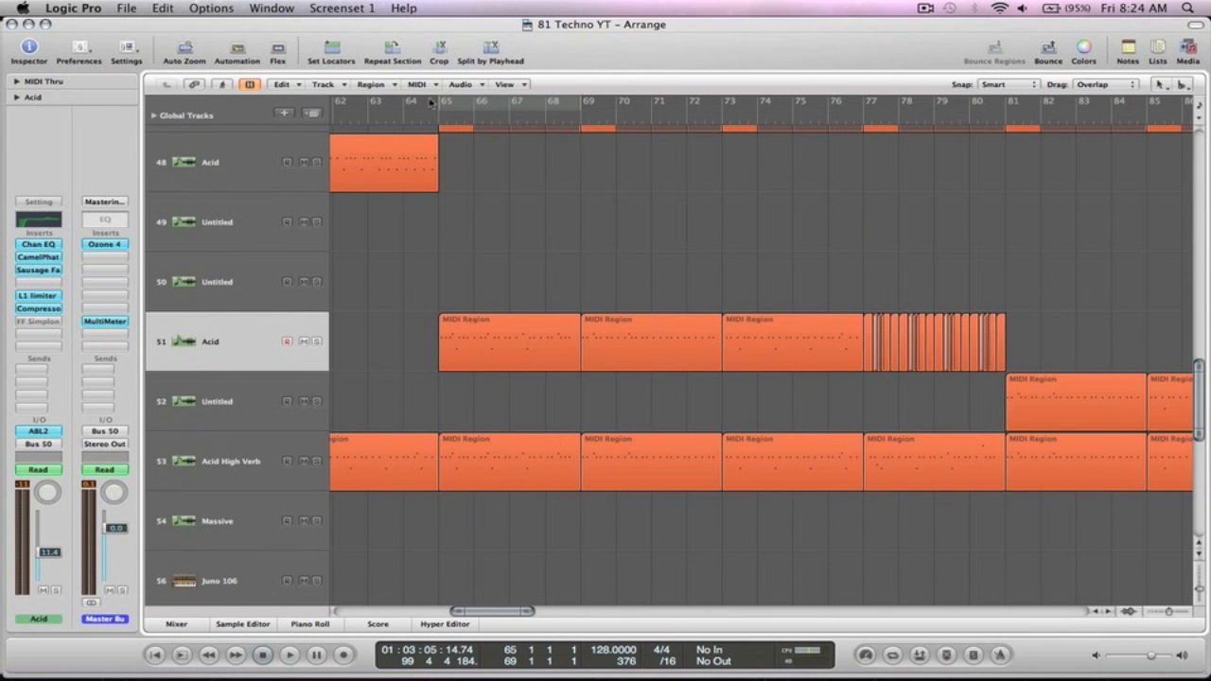
pyautogui.click(481, 102)
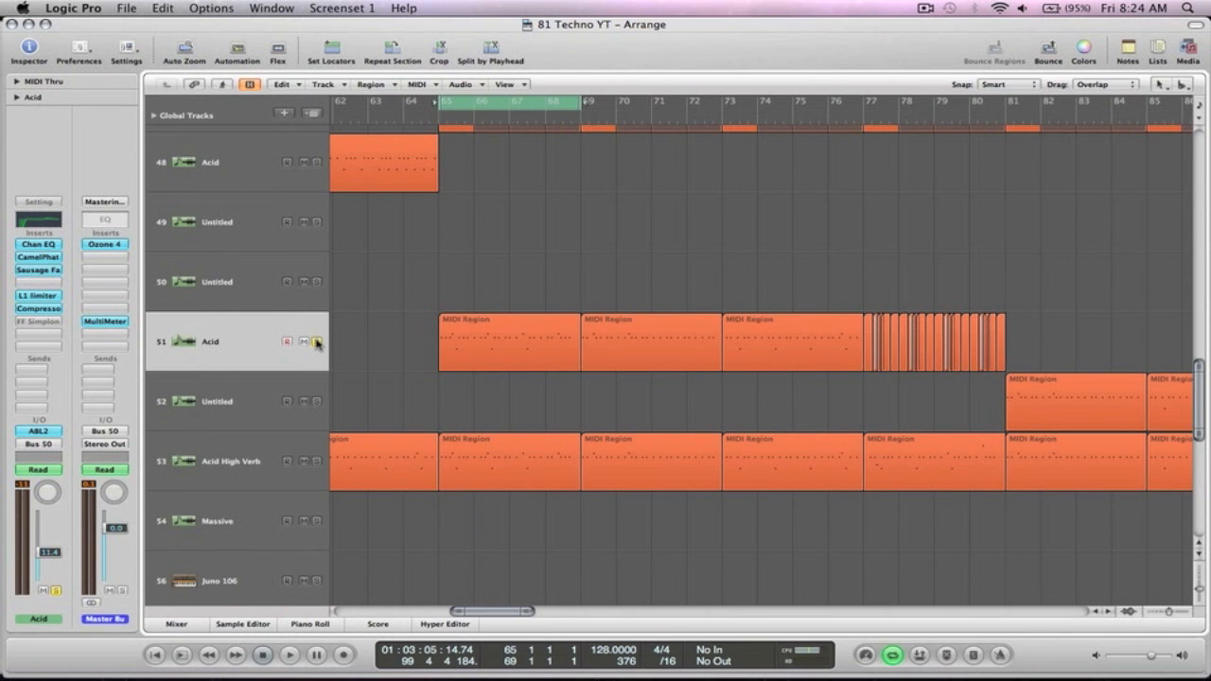
pyautogui.press('space')
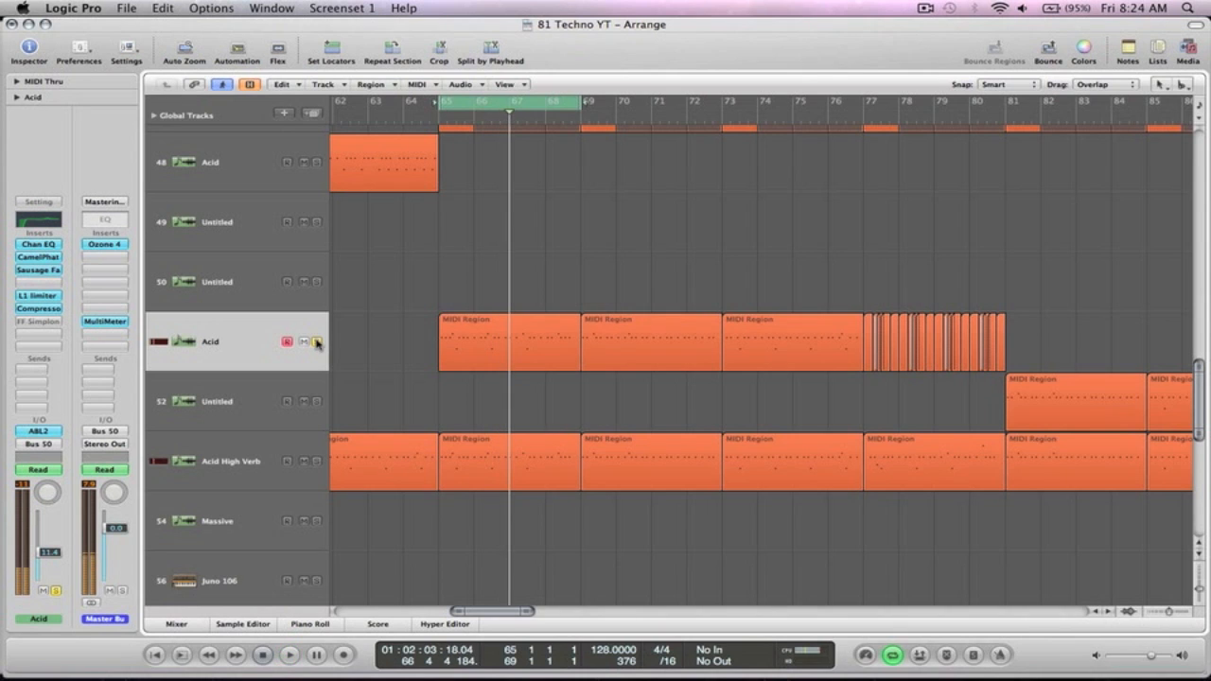
# Play the full arrangement from just before bar 65 with the cycle and the Acid solo turned off.
pyautogui.click(484, 102)
pyautogui.click(399, 114)
pyautogui.press('space')
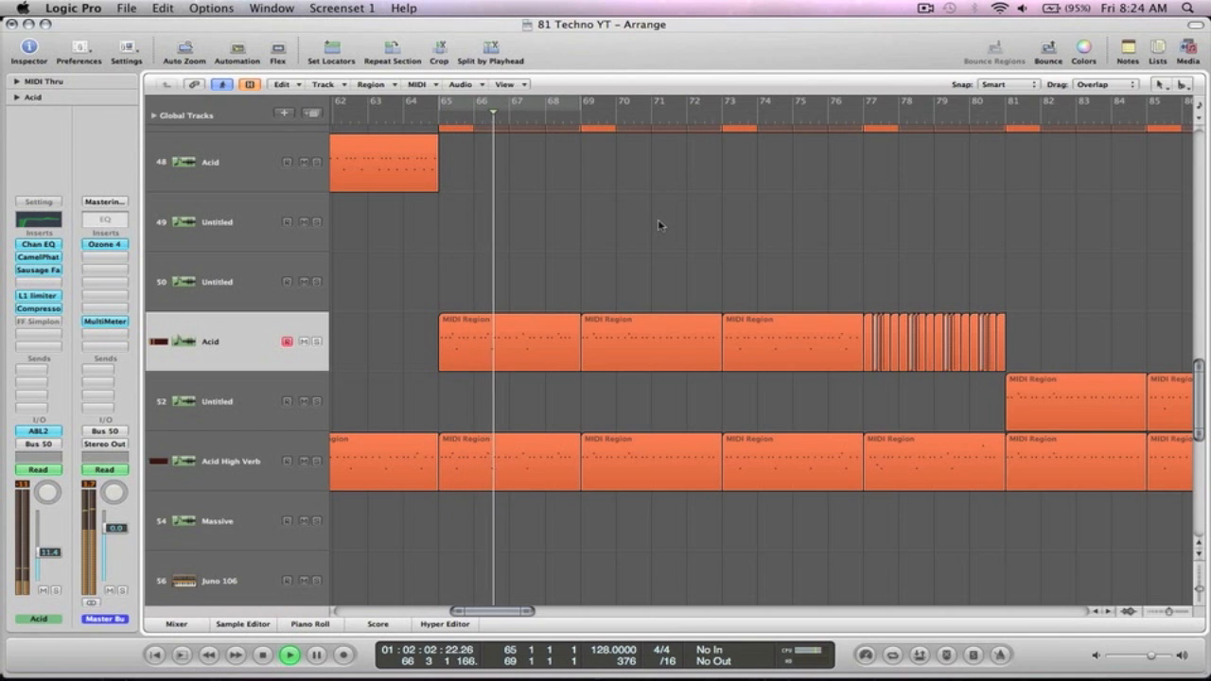
pyautogui.press('space')
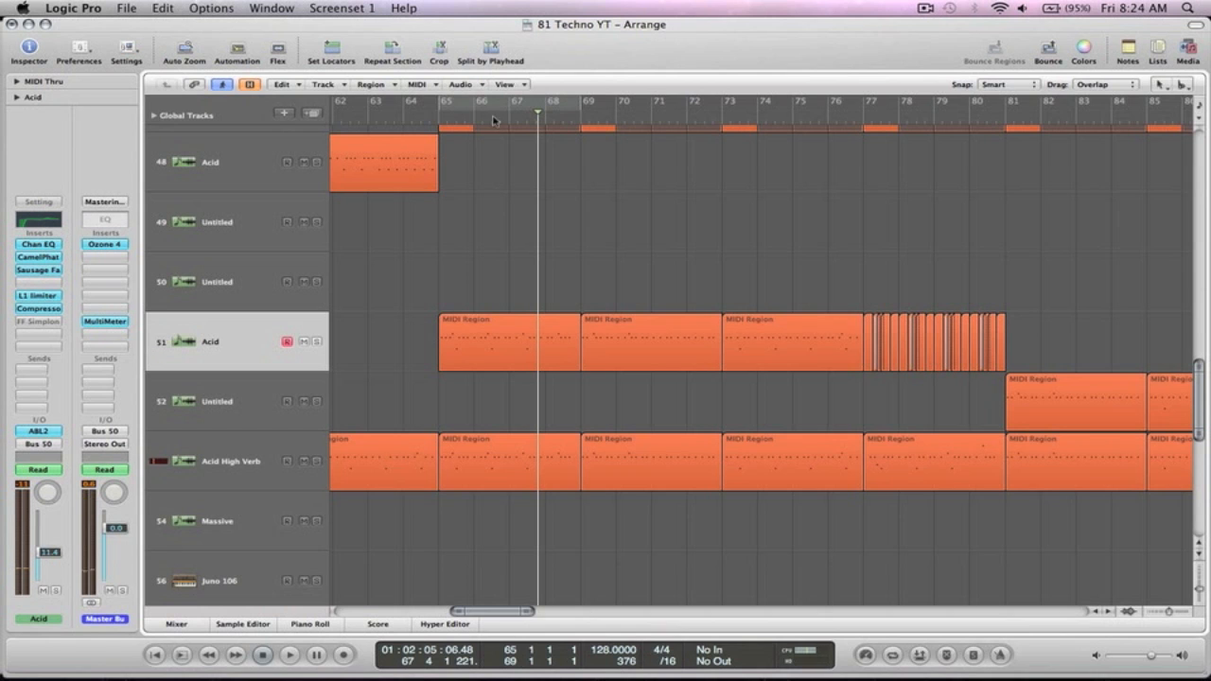
# Turn the cycle back on over bars 65 to 69 and frame the Tom Bass and Acid tracks around it.
pyautogui.click(489, 106)
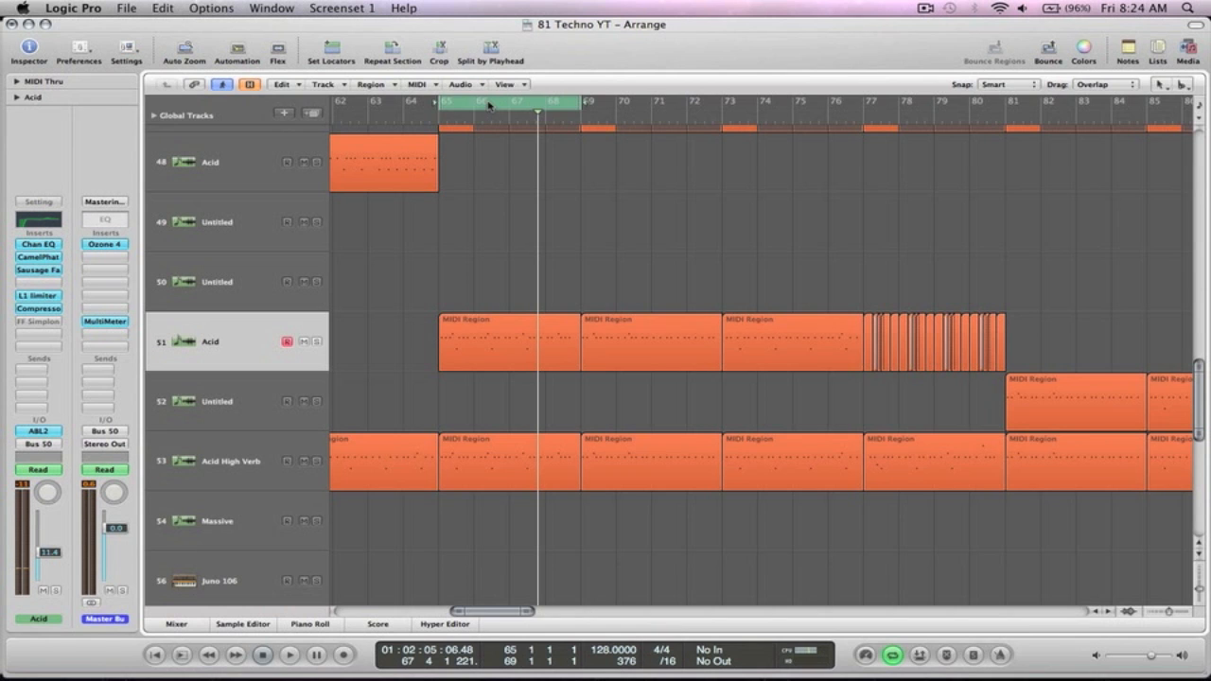
pyautogui.keyDown('ctrl'); pyautogui.keyDown('alt'); pyautogui.click(686, 225); pyautogui.keyUp('alt'); pyautogui.keyUp('ctrl')
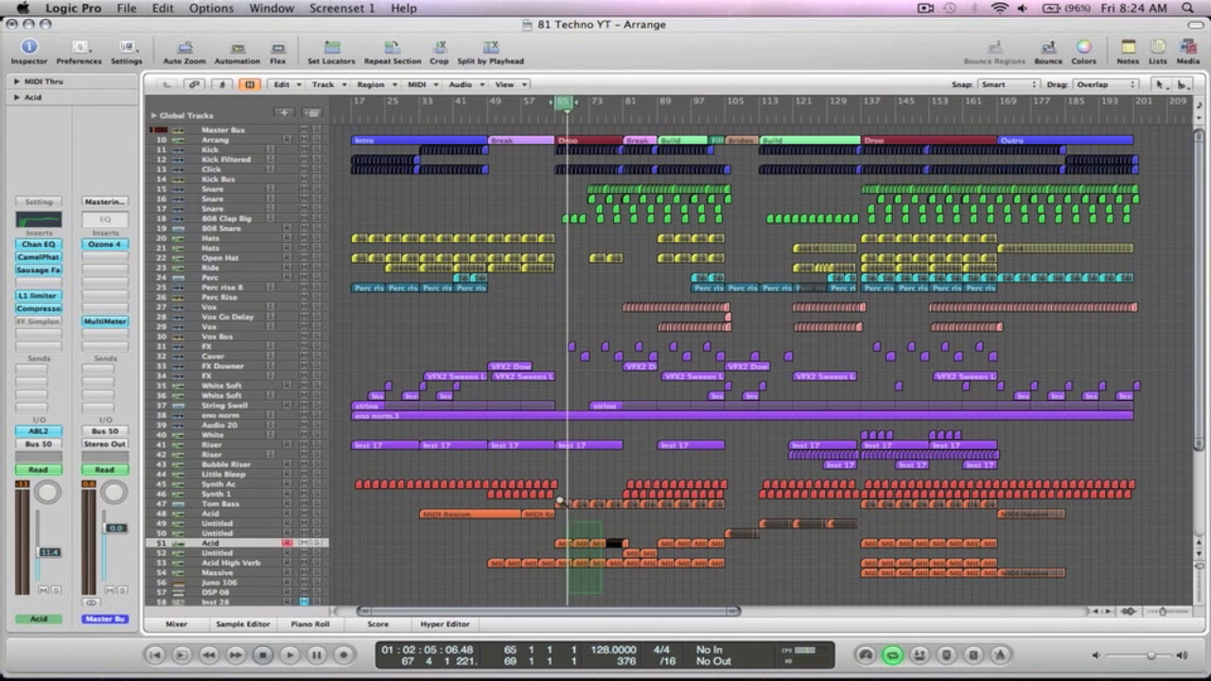
pyautogui.moveTo(587, 541); pyautogui.dragTo(532, 431)
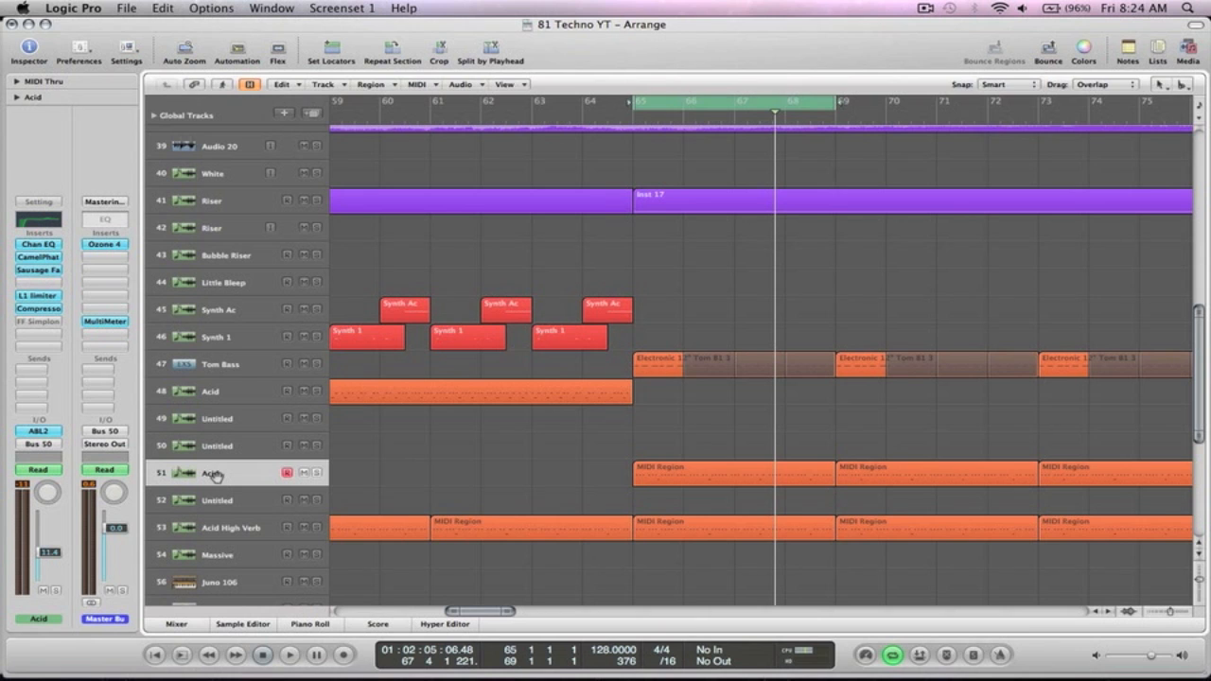
pyautogui.hscroll(1, 633, 449)
pyautogui.hscroll(3, 633, 448)
pyautogui.scroll(-1, 633, 448)
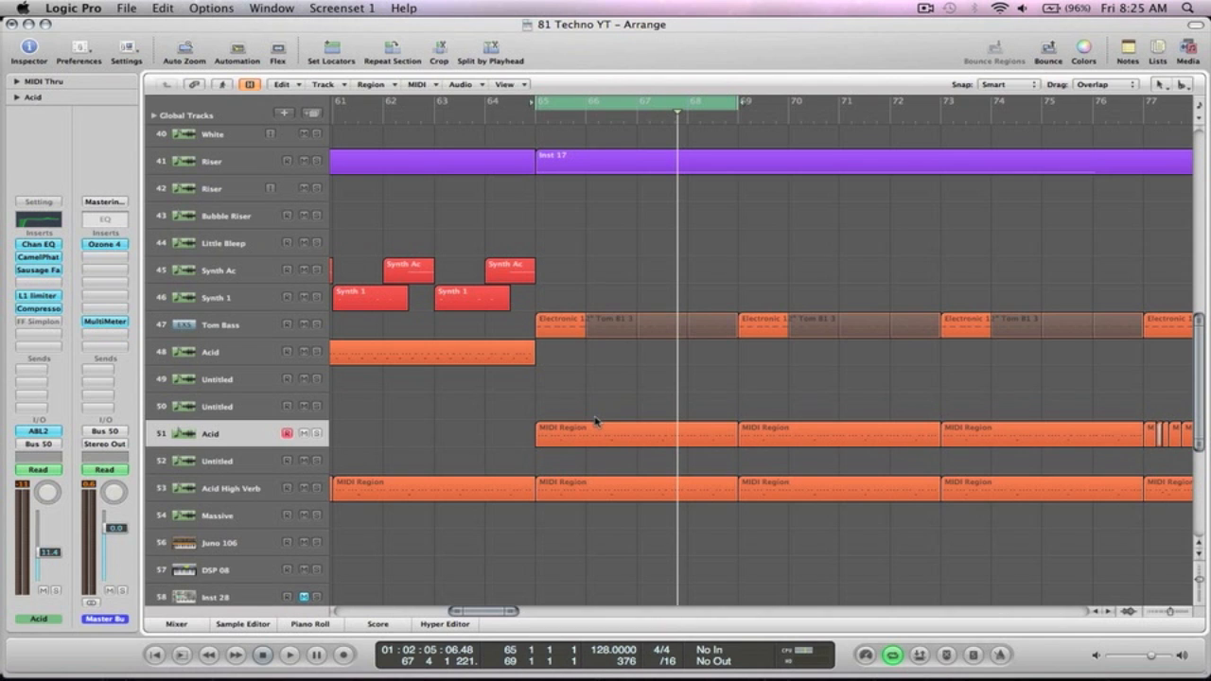
pyautogui.scroll(-3, 755, 419)
pyautogui.hscroll(1, 756, 419)
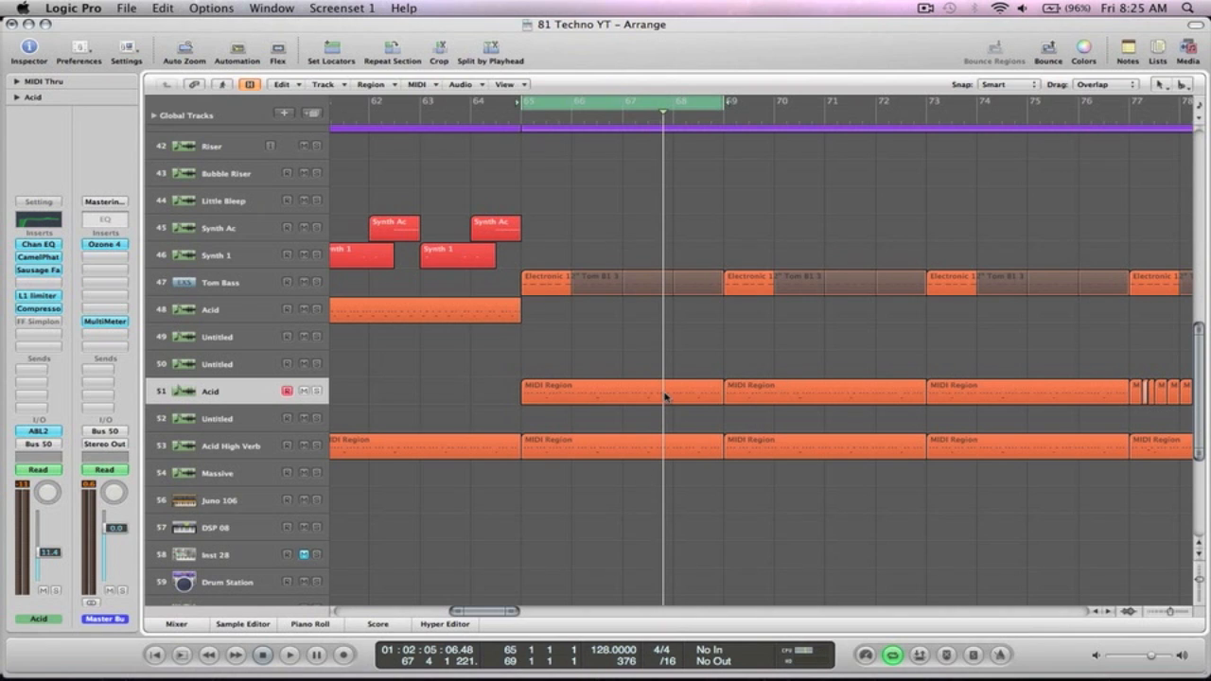
# Examine the ABL2 instrument settings on the Acid track, then close the plug-in.
pyautogui.click(38, 432)
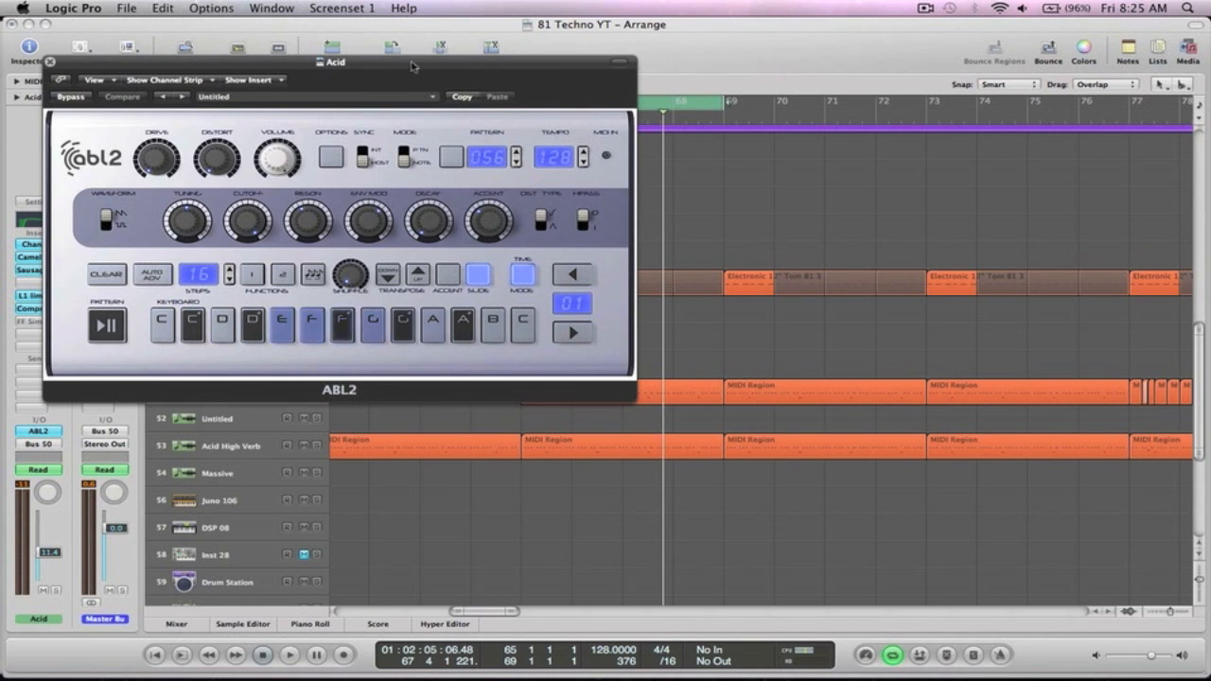
pyautogui.moveTo(412, 68); pyautogui.dragTo(769, 26)
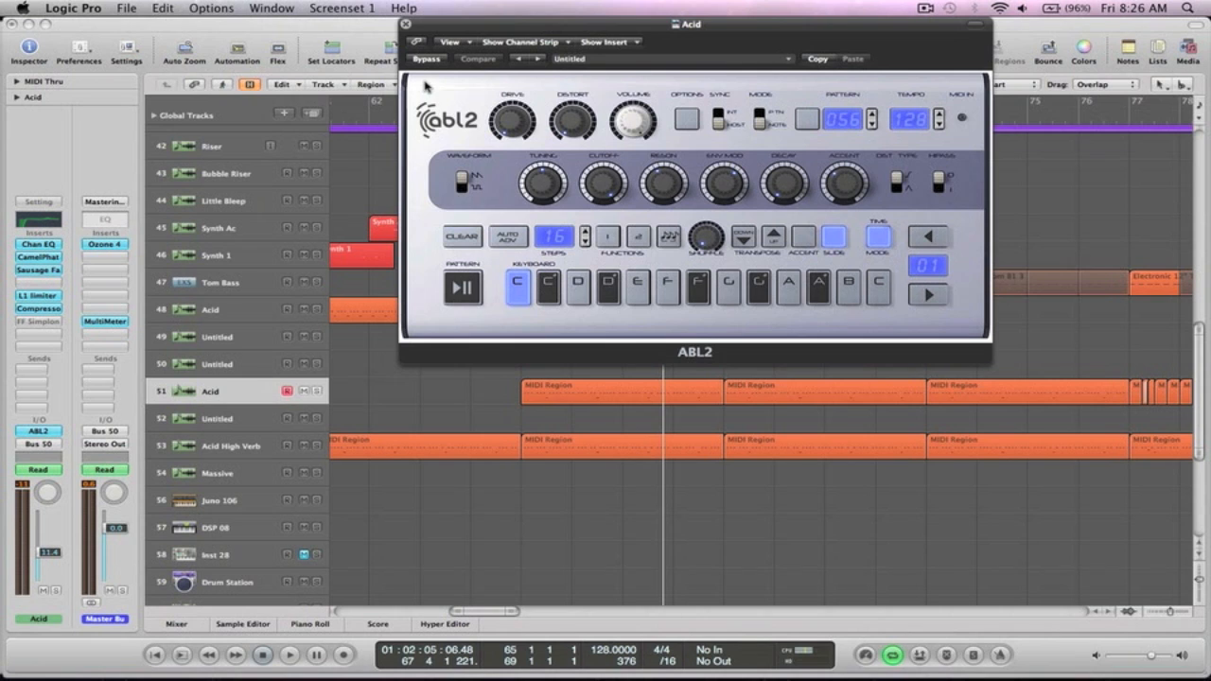
pyautogui.click(406, 23)
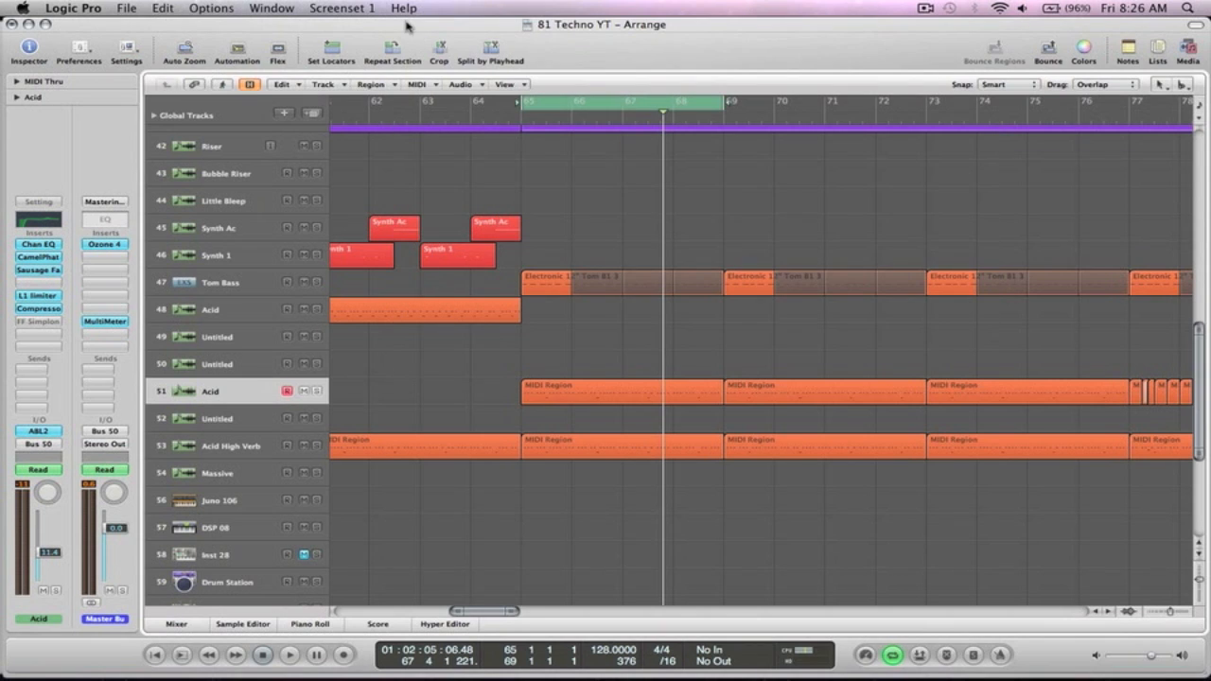
# Bypass all active insert effects on the Acid channel and play its unprocessed sound soloed.
pyautogui.keyDown('alt'); pyautogui.click(43, 309); pyautogui.keyUp('alt')
pyautogui.keyDown('alt'); pyautogui.click(49, 295); pyautogui.keyUp('alt')
pyautogui.keyDown('alt'); pyautogui.click(46, 269); pyautogui.keyUp('alt')
pyautogui.keyDown('alt'); pyautogui.click(47, 257); pyautogui.keyUp('alt')
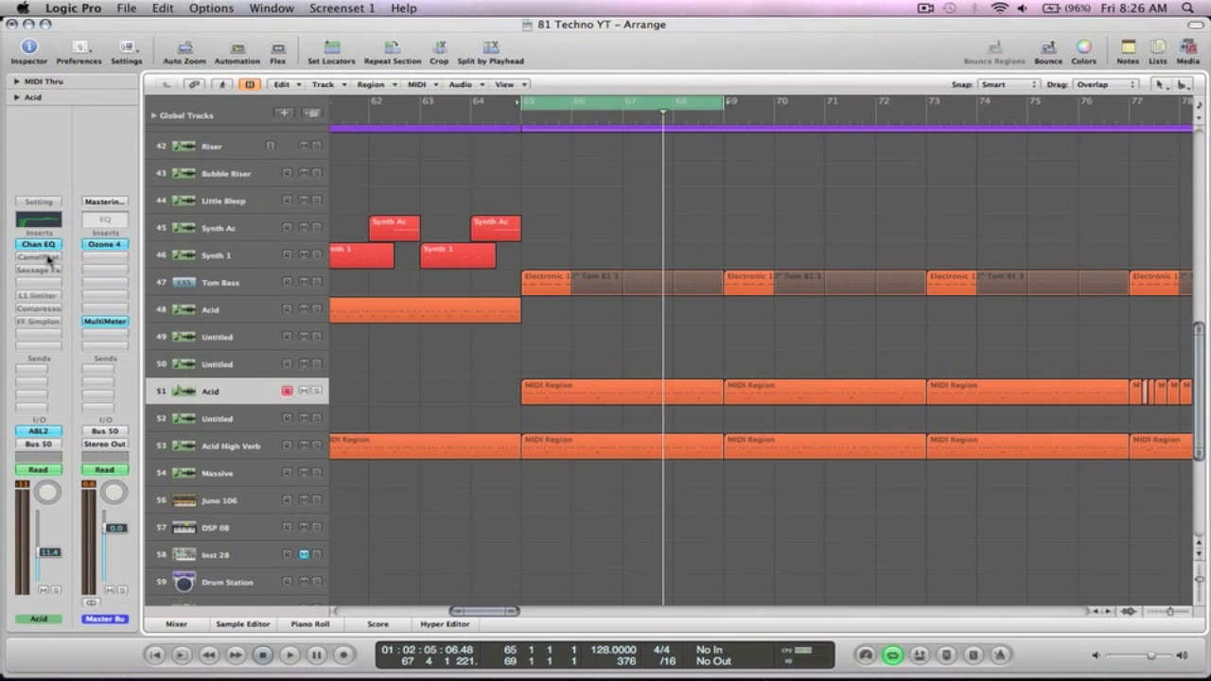
pyautogui.keyDown('alt'); pyautogui.click(43, 247); pyautogui.keyUp('alt')
pyautogui.press('space')
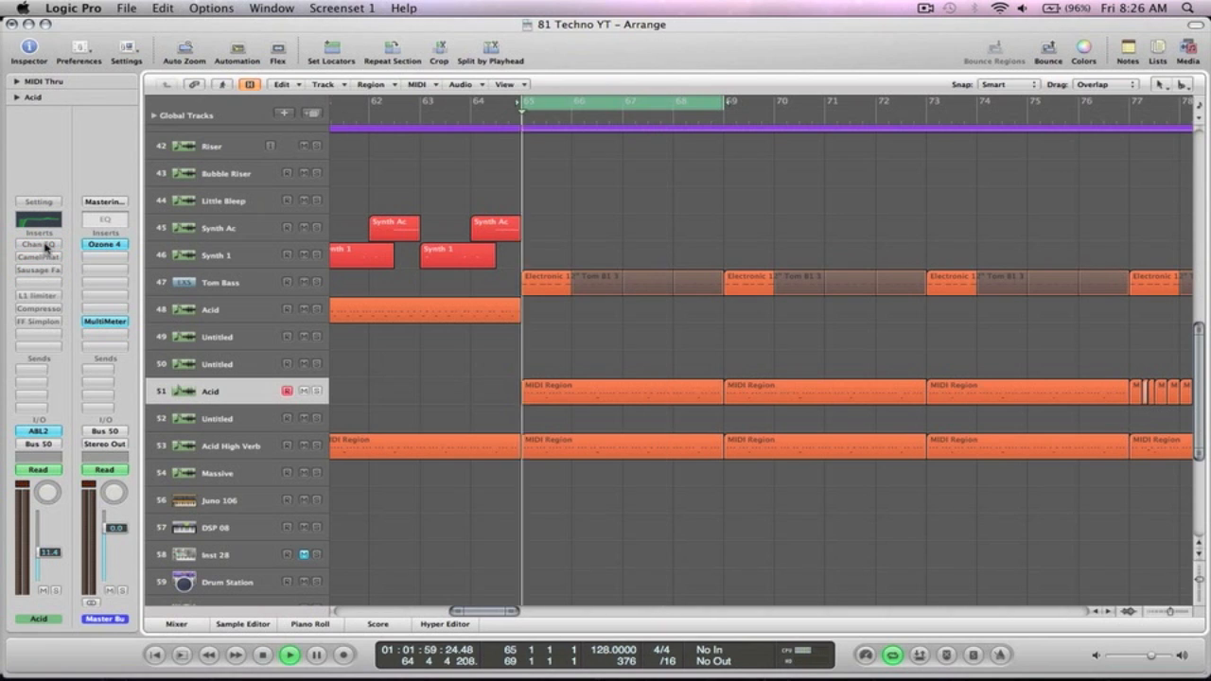
pyautogui.click(318, 391)
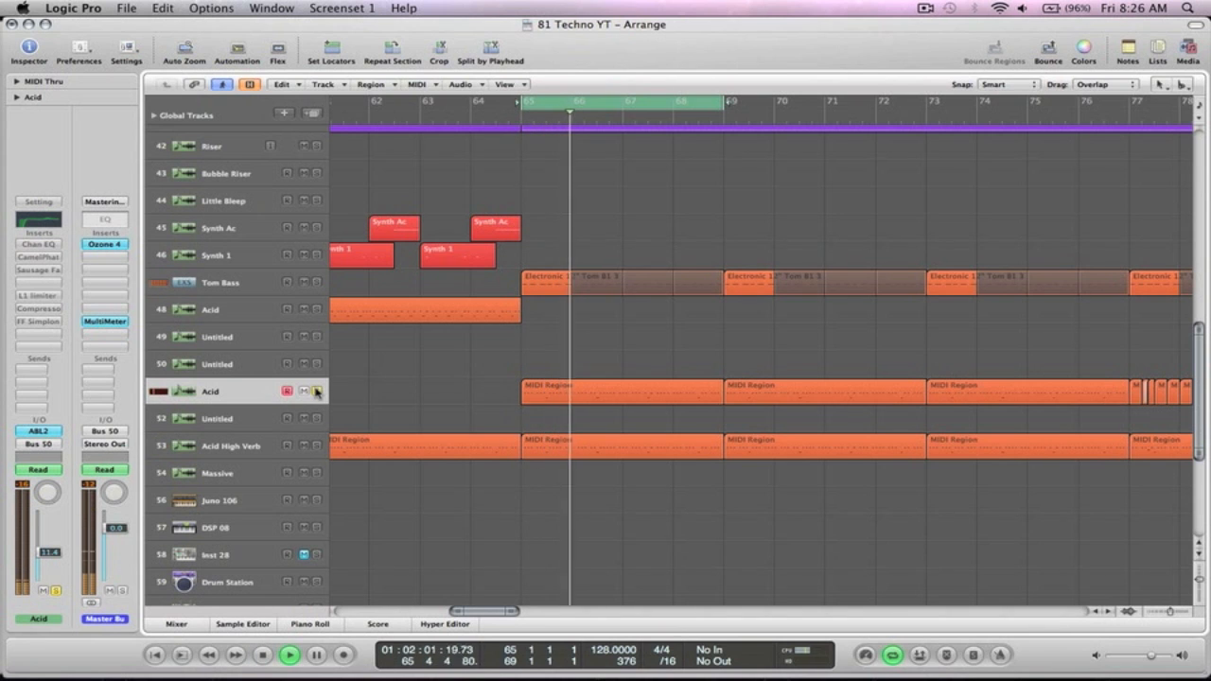
# Re-enable the Channel EQ on the Acid channel and examine its curve against the playing signal.
pyautogui.click(38, 245)
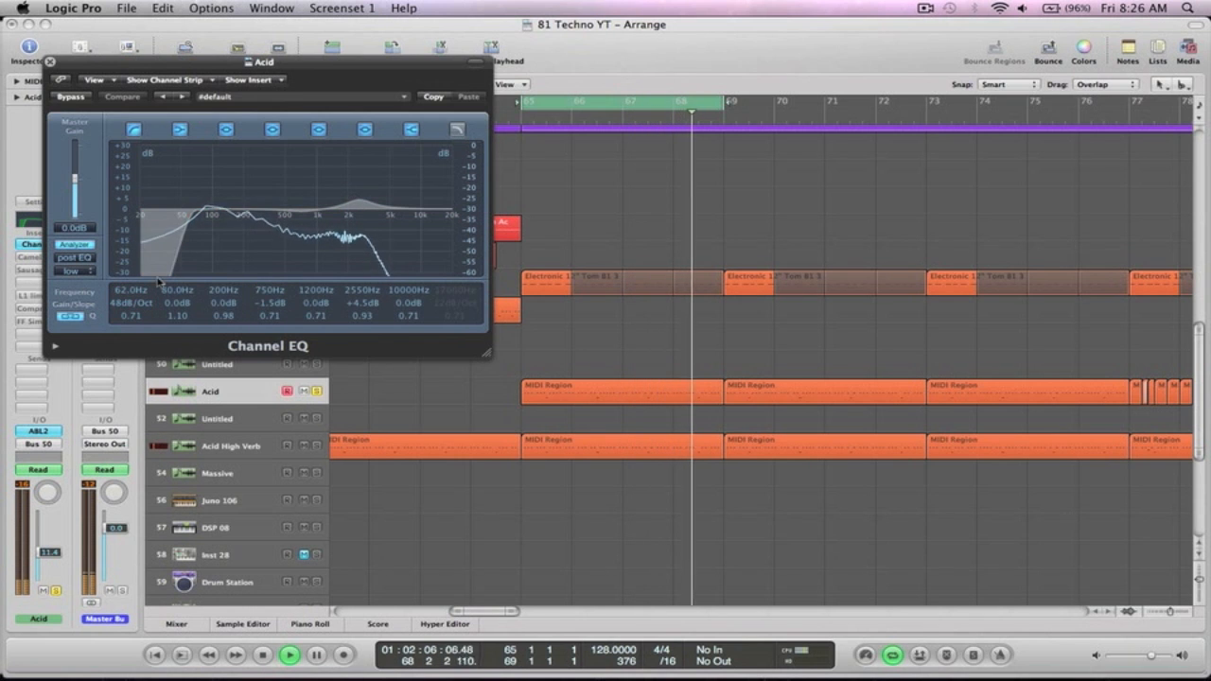
pyautogui.press('space')
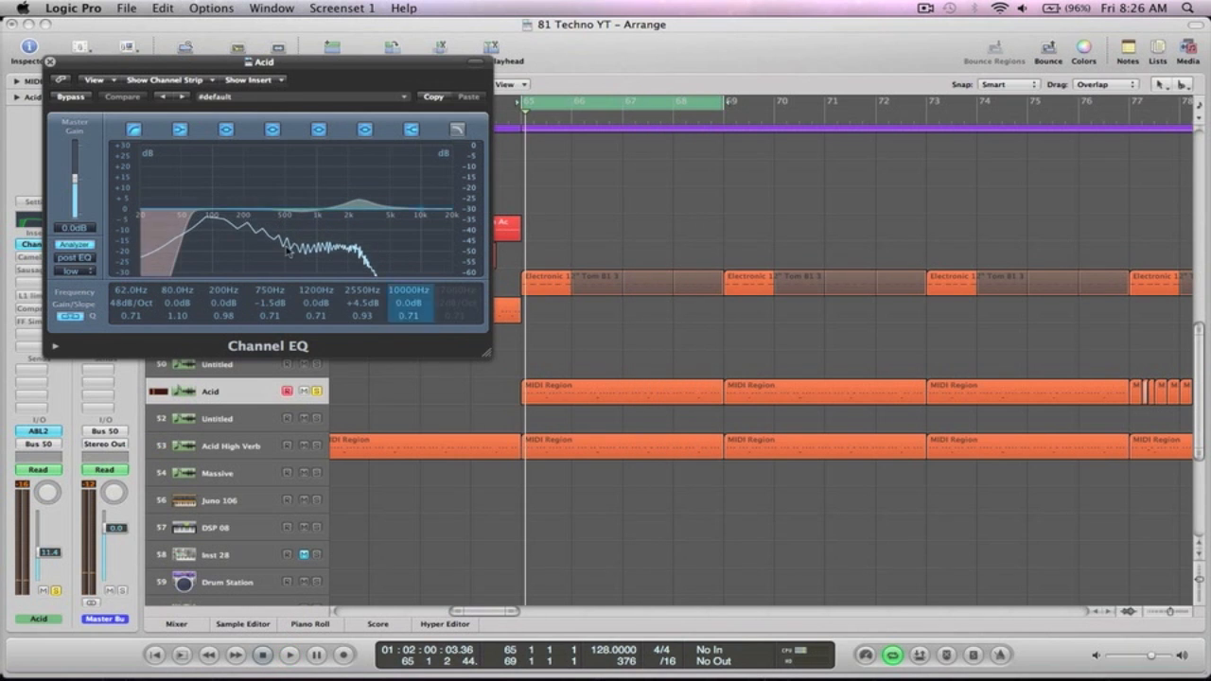
pyautogui.moveTo(310, 66); pyautogui.dragTo(300, 352)
# Audition the Tom Bass soloed together with the Acid track, then unsolo it and close the Channel EQ.
pyautogui.click(317, 283)
pyautogui.press('space')
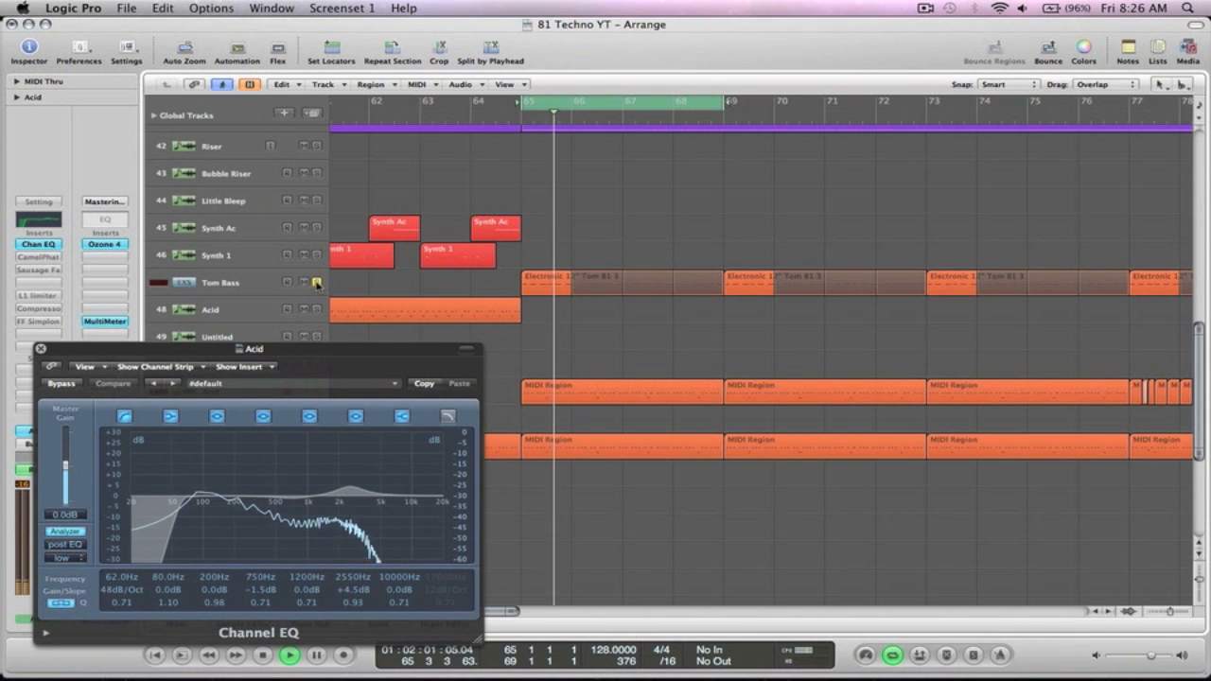
pyautogui.press('space')
pyautogui.click(317, 283)
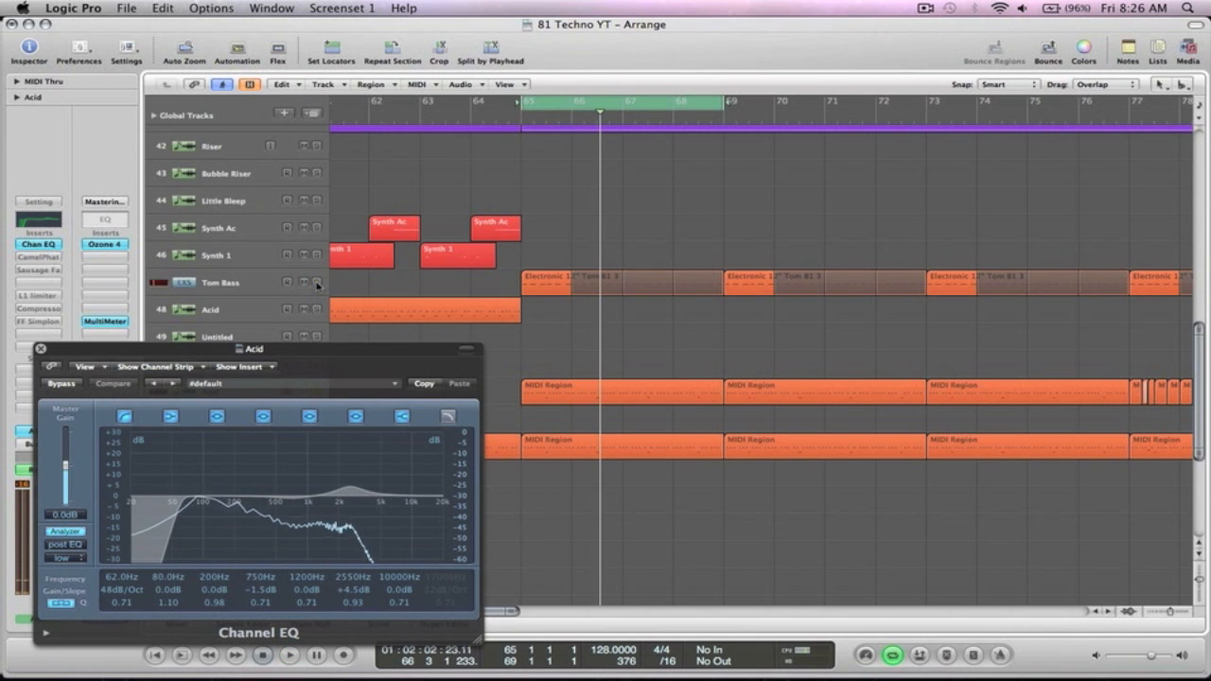
pyautogui.moveTo(333, 353); pyautogui.dragTo(383, 162)
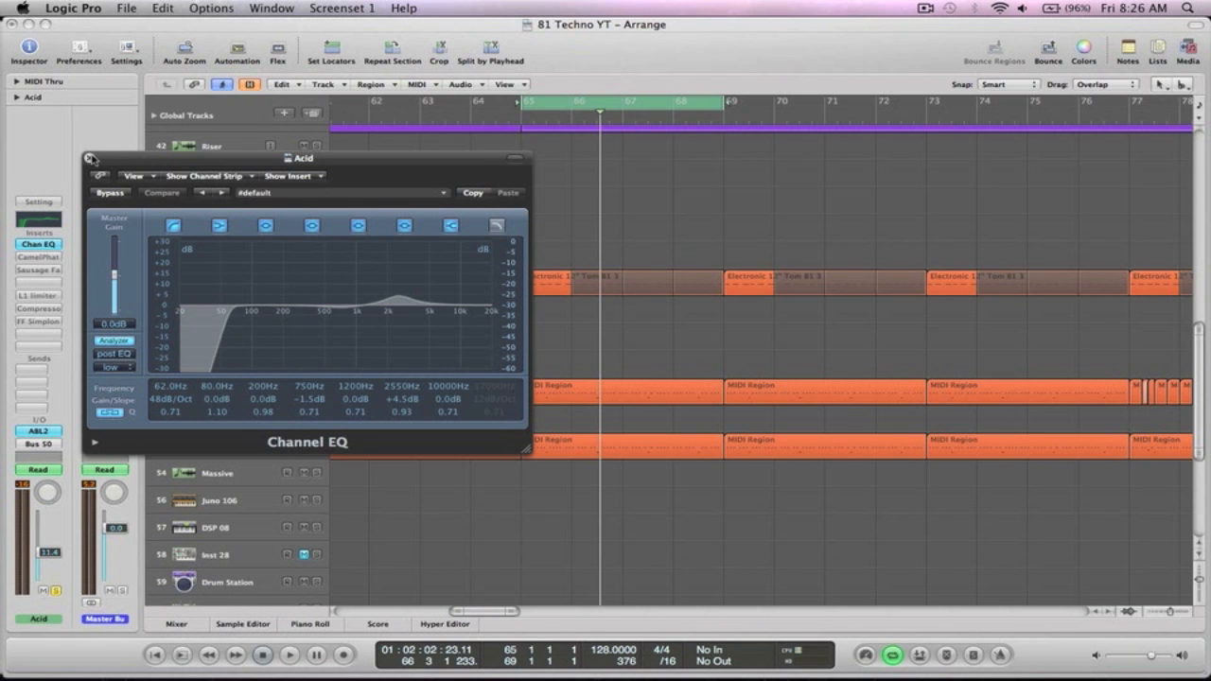
pyautogui.moveTo(264, 158); pyautogui.dragTo(347, 75)
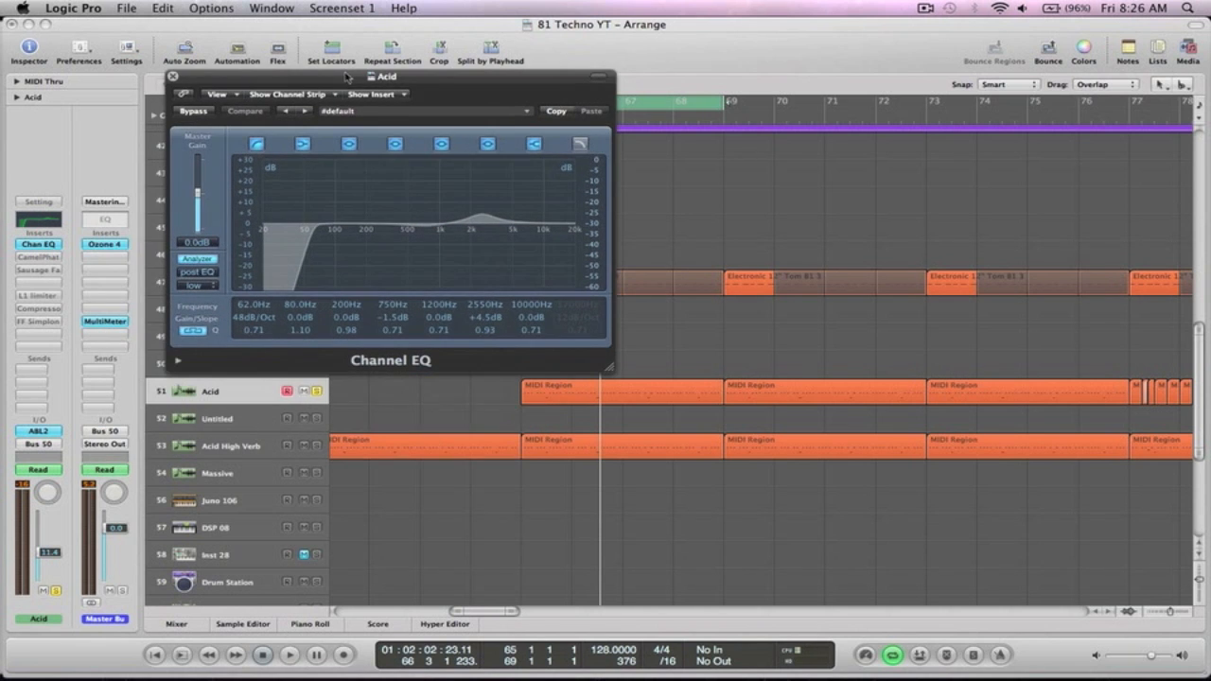
pyautogui.click(174, 76)
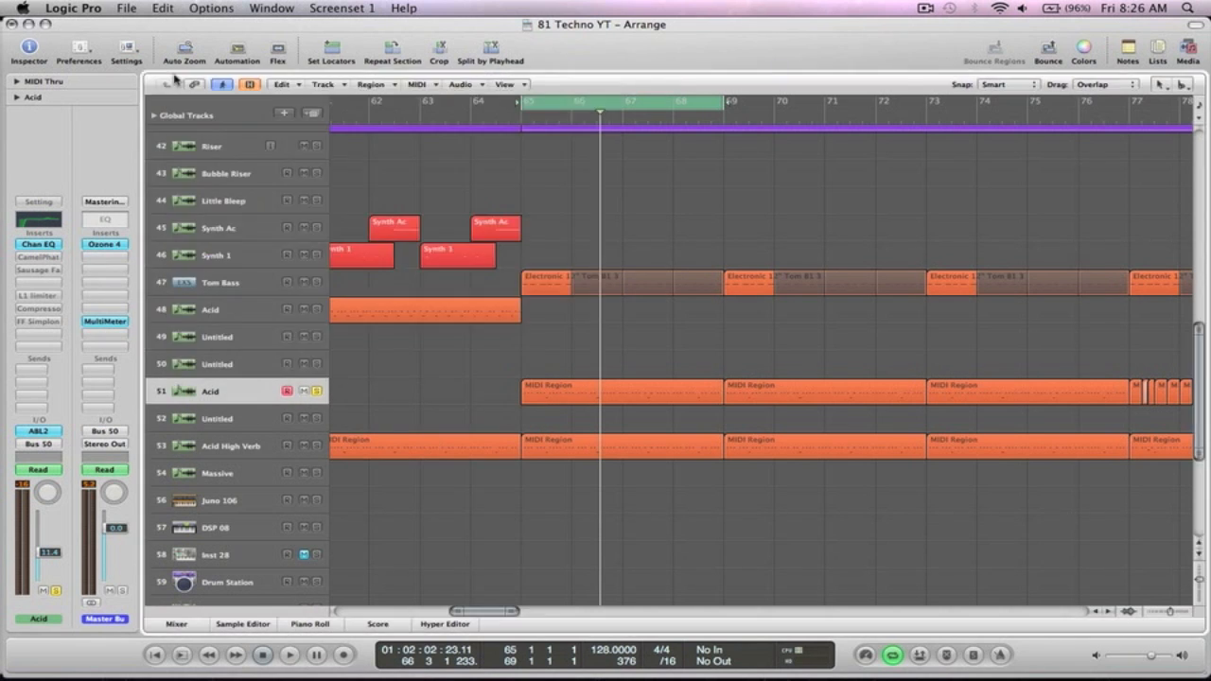
# Re-enable CamelPhat on the Acid channel and compare the playing loop with the plug-in bypassed and active.
pyautogui.click(44, 258)
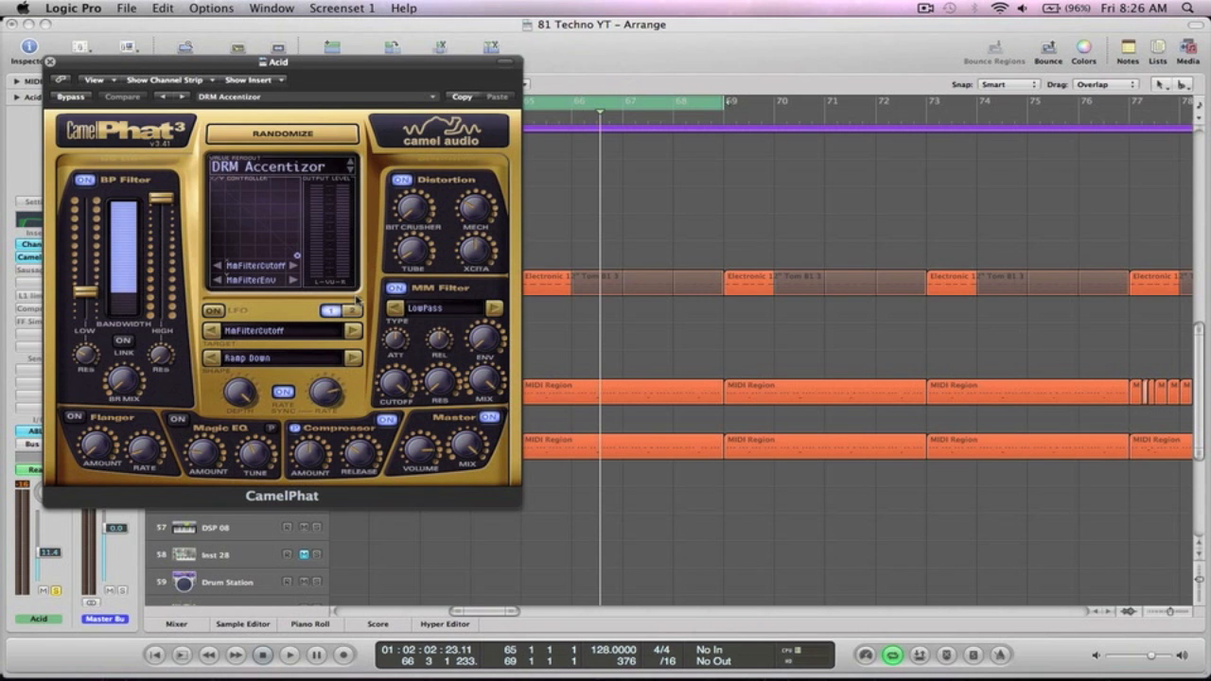
pyautogui.moveTo(278, 62); pyautogui.dragTo(257, 28)
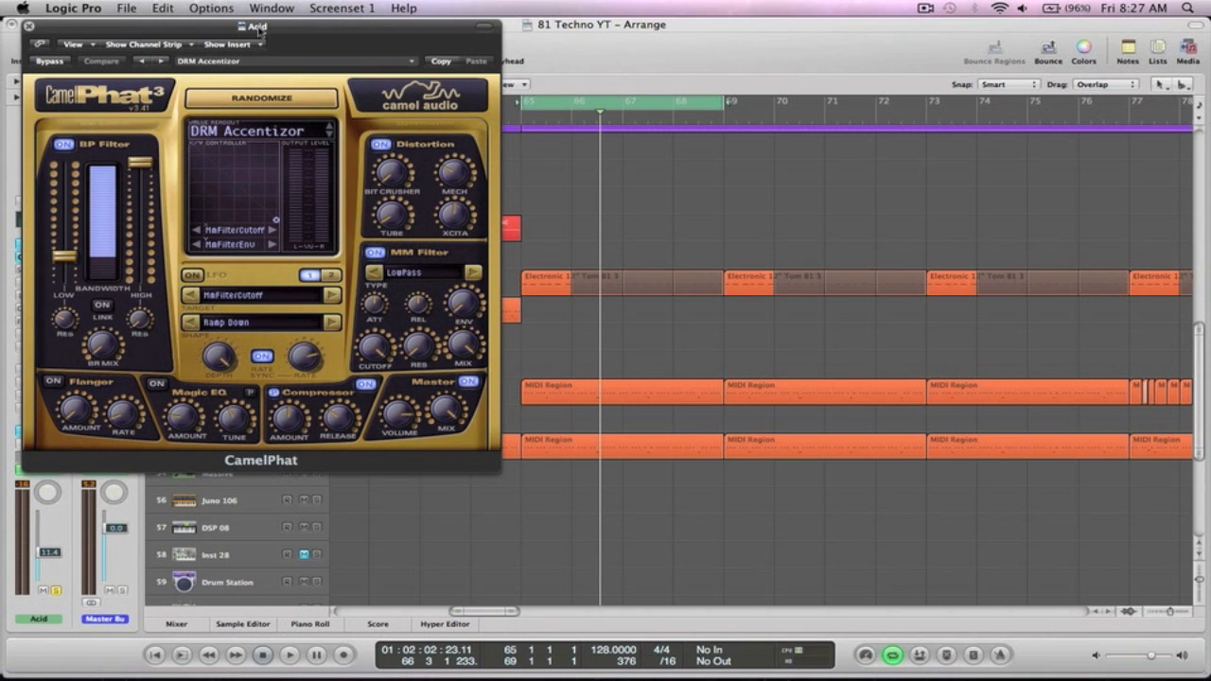
pyautogui.press('space')
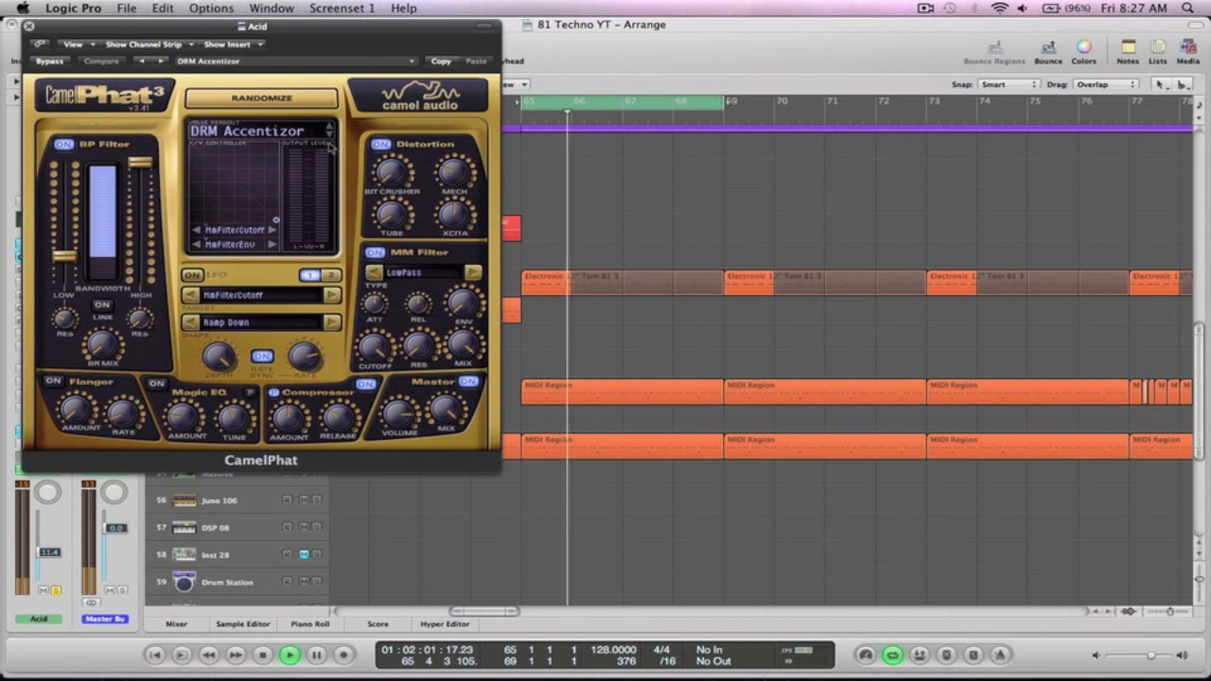
pyautogui.click(51, 61)
pyautogui.click(50, 62)
# Compare the Acid loop with CamelPhat's Distortion section off and on.
pyautogui.click(379, 145)
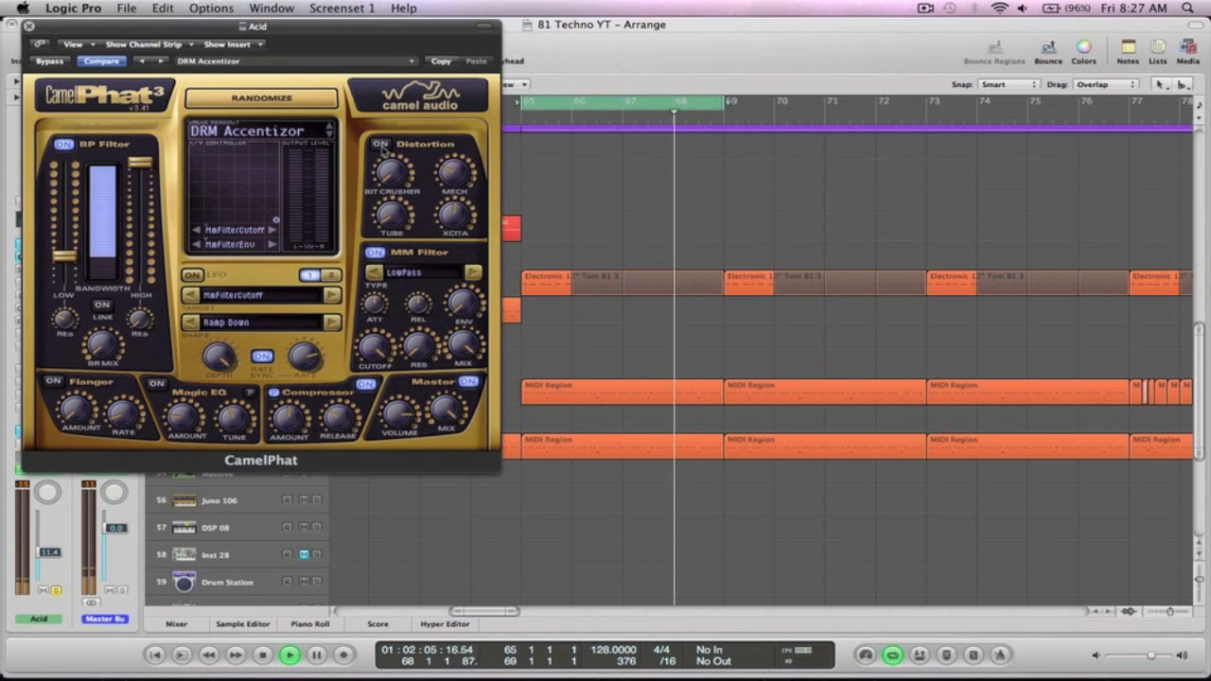
pyautogui.click(380, 144)
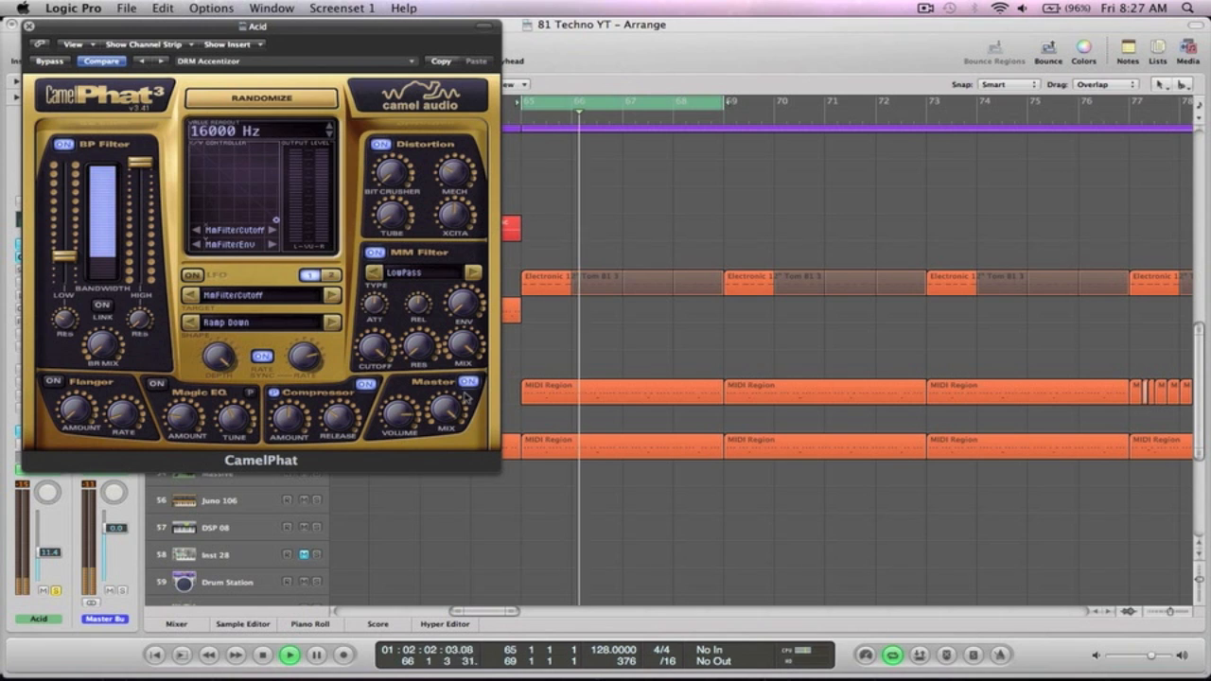
pyautogui.press('space')
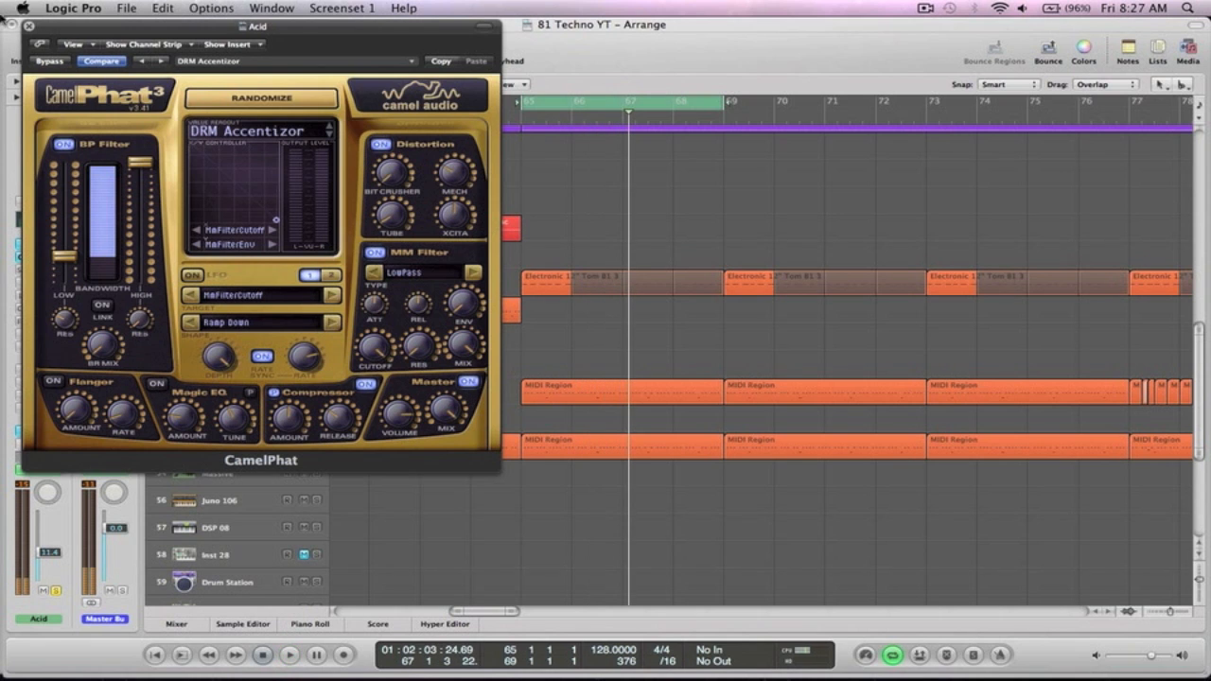
# Compare the Acid loop with CamelPhat's BP Filter off and on, then close the plug-in.
pyautogui.press('space')
pyautogui.click(72, 144)
pyautogui.click(72, 145)
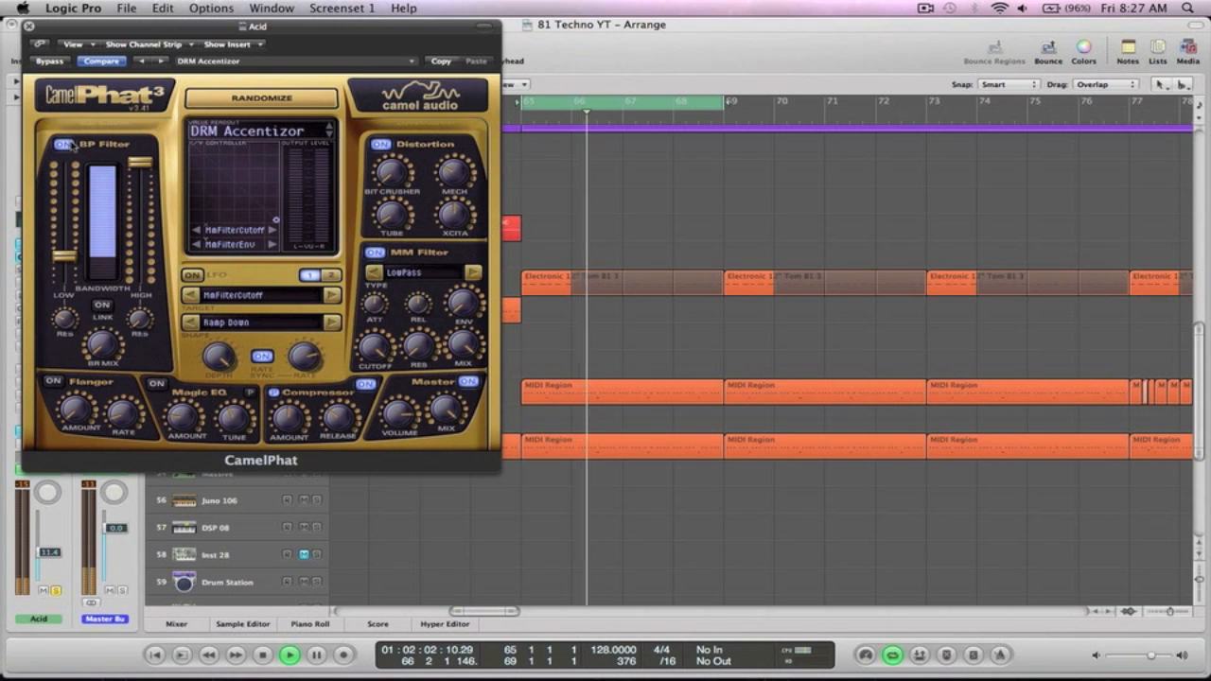
pyautogui.press('space')
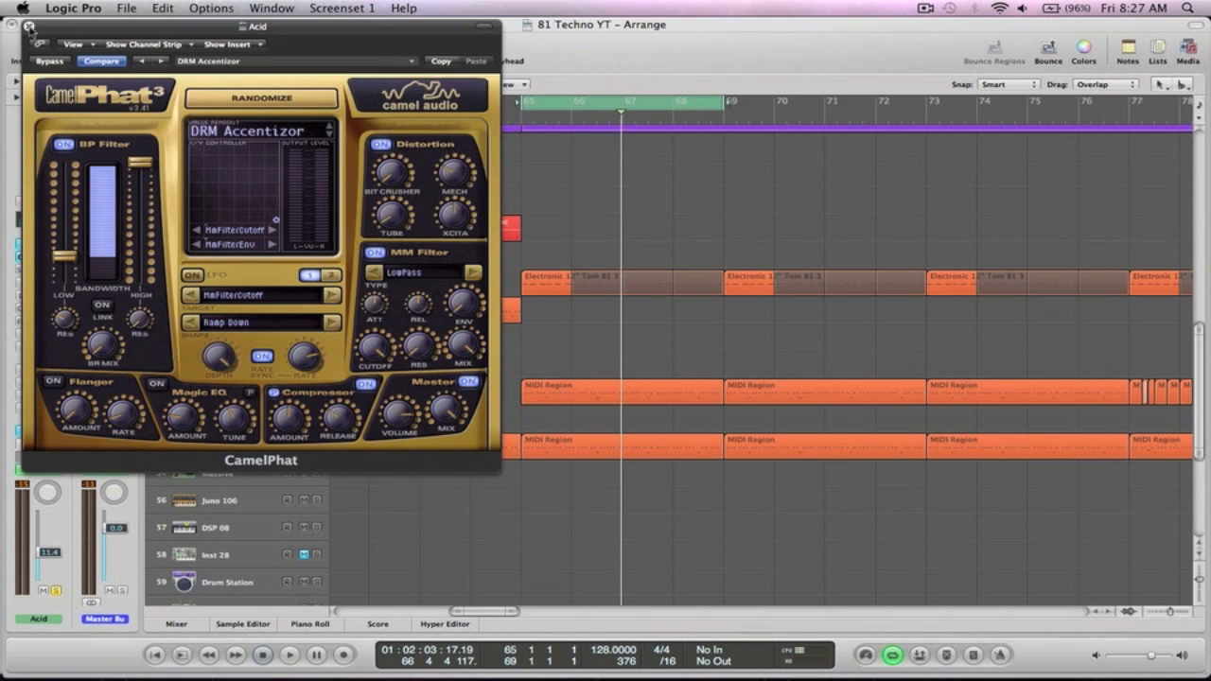
pyautogui.click(30, 28)
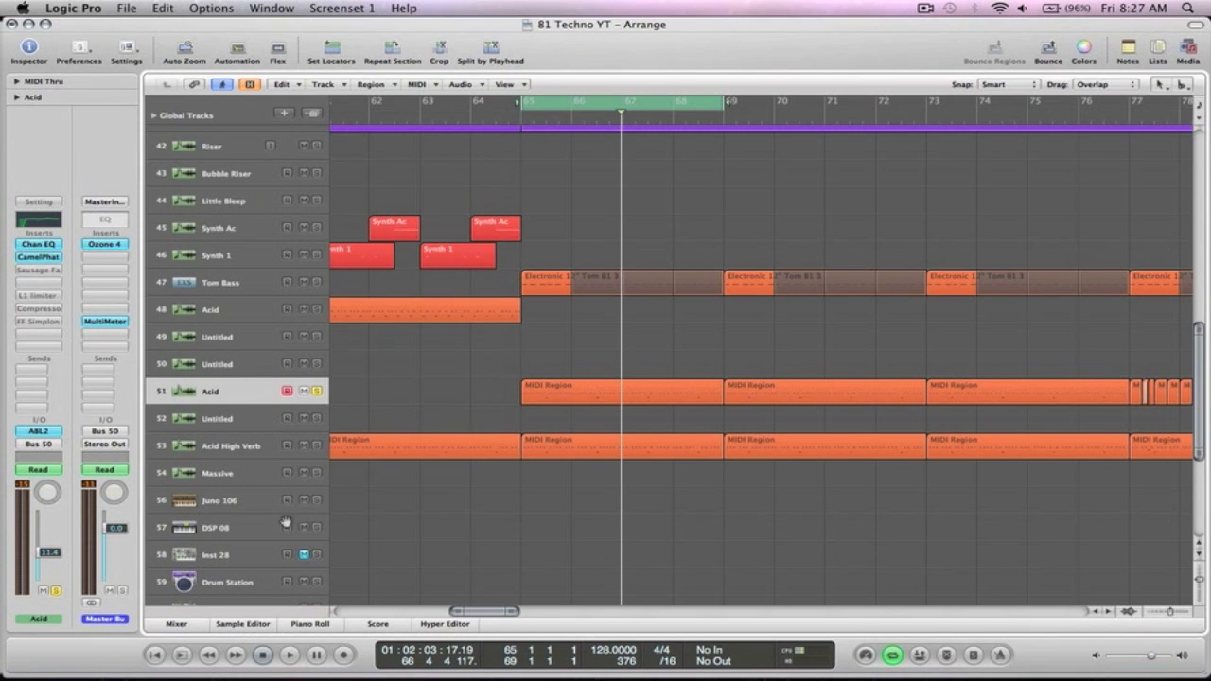
# Re-enable Sausage Fattener on the Acid channel, compare the playing loop with it bypassed and active, then close the plug-in.
pyautogui.click(50, 273)
pyautogui.click(82, 98)
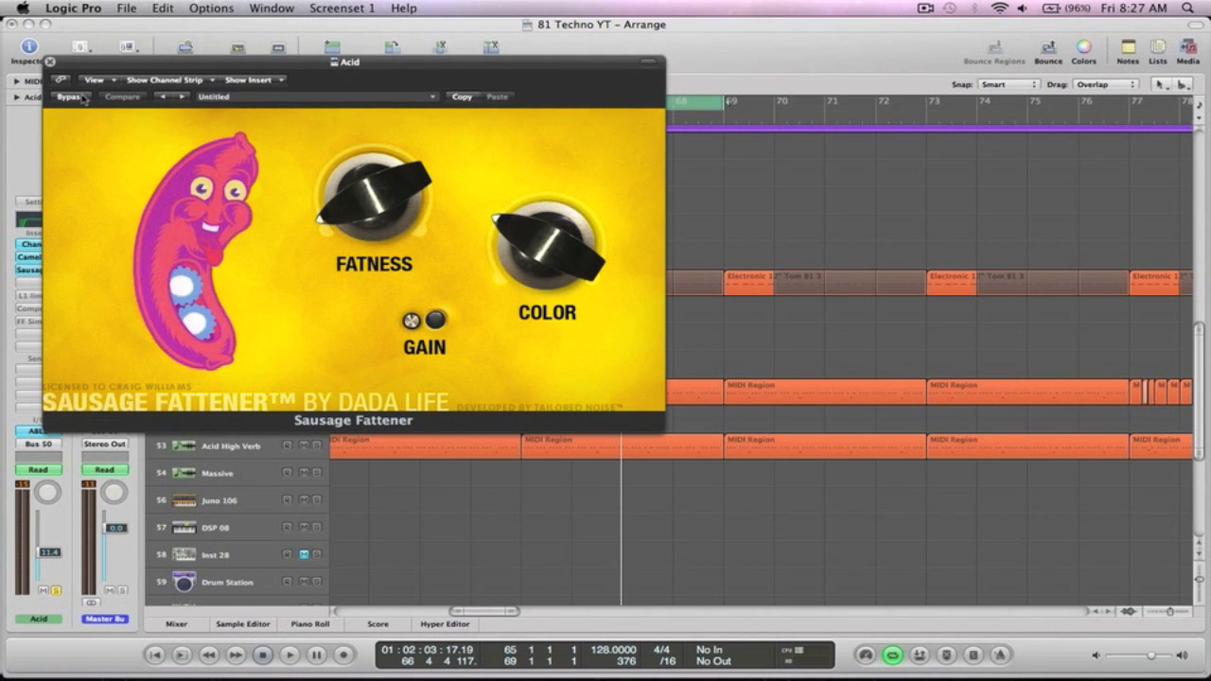
pyautogui.press('space')
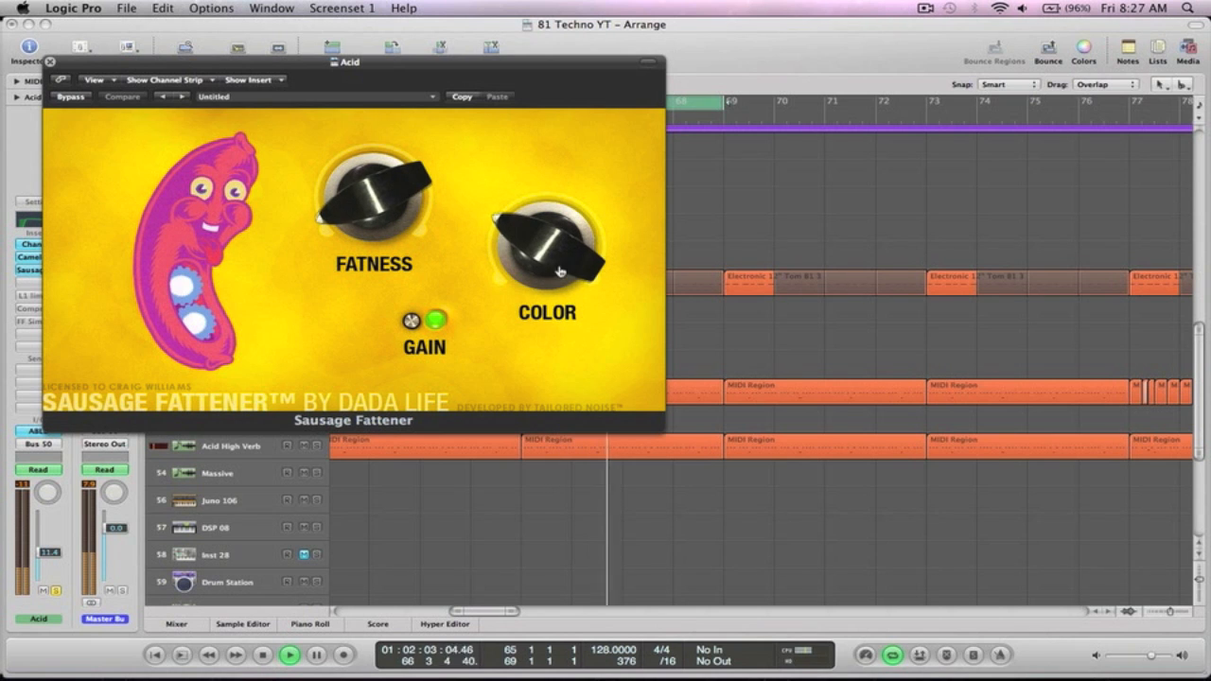
pyautogui.click(71, 97)
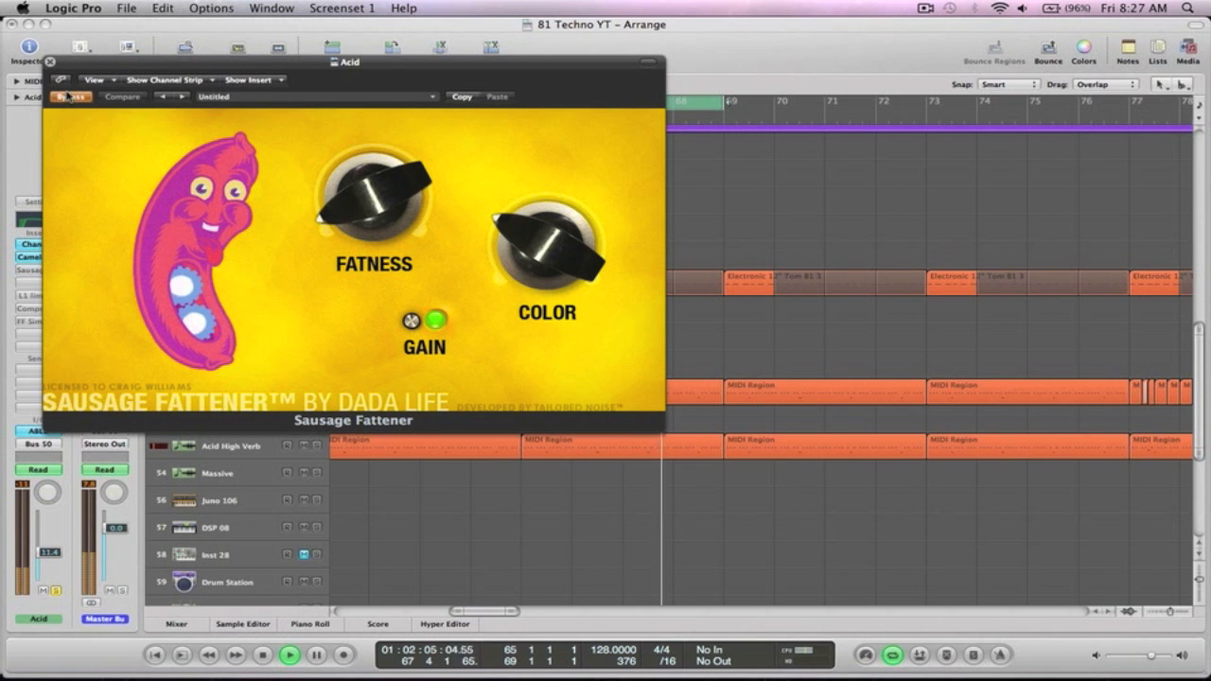
pyautogui.click(71, 97)
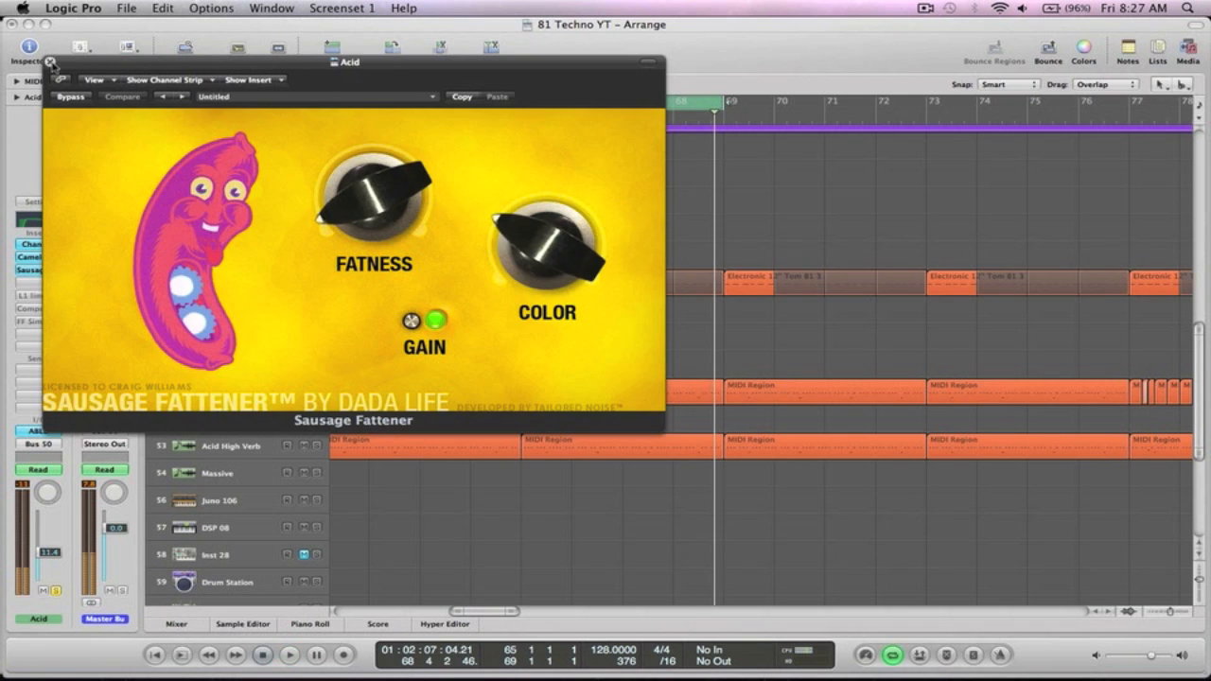
pyautogui.click(50, 61)
pyautogui.press('space')
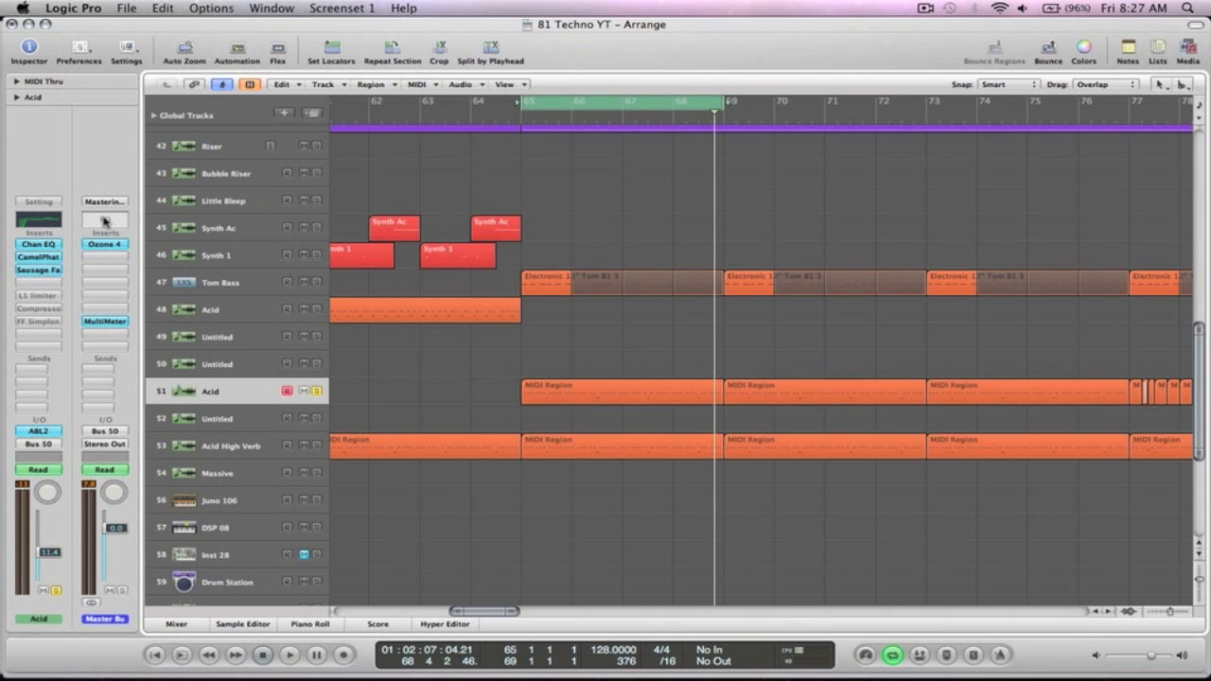
# Re-enable the L1 limiter on the Acid channel while auditioning the loop, then stop playback and close the plug-in.
pyautogui.click(42, 296)
pyautogui.press('space')
pyautogui.click(83, 102)
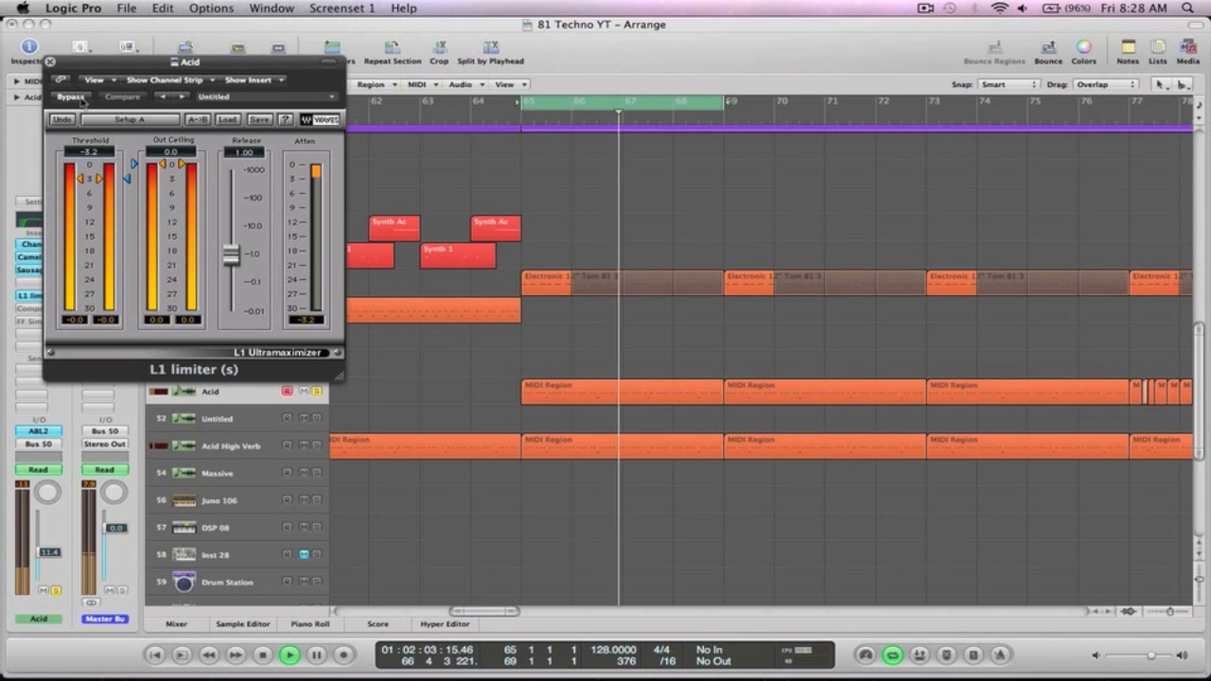
pyautogui.press('space')
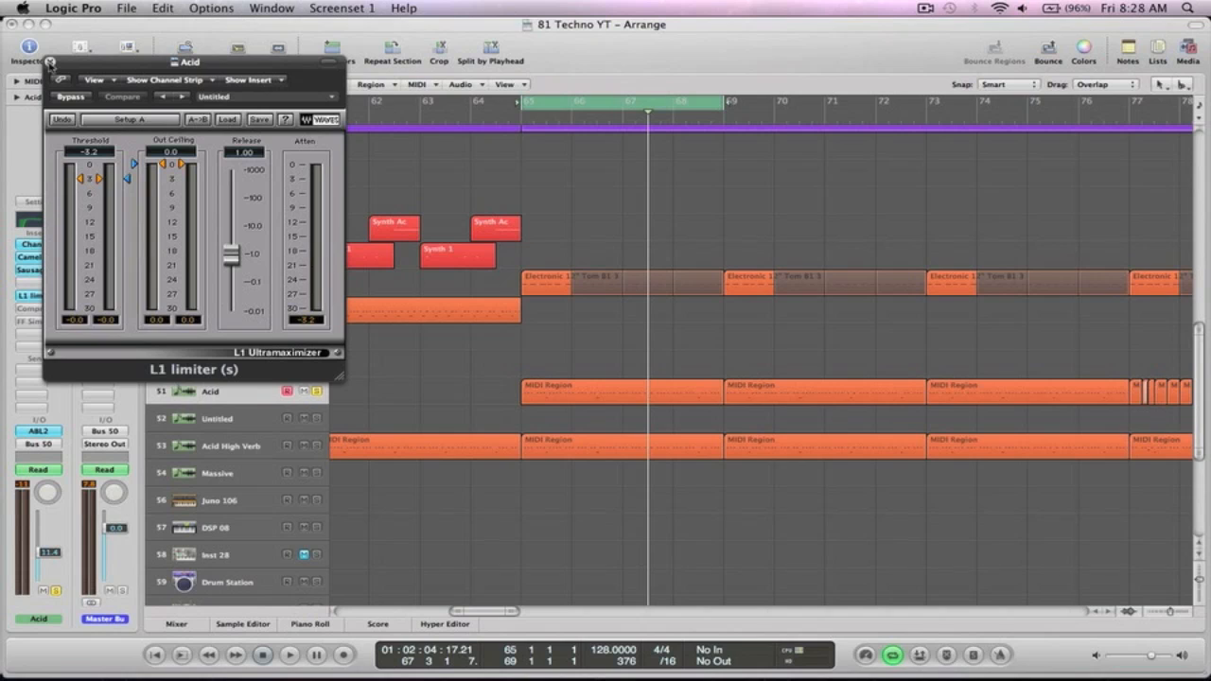
pyautogui.click(51, 62)
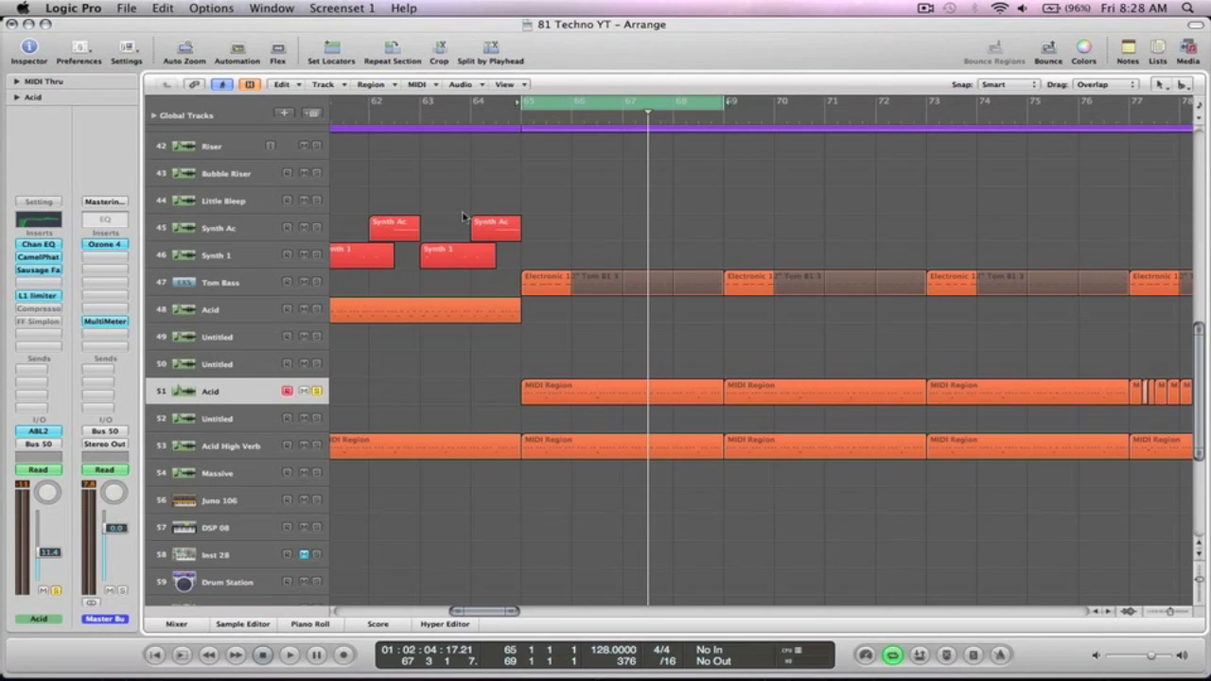
# Re-enable the Gold Sidechain Compressor on the Acid channel, audition its pumping on the loop, then close the plug-in.
pyautogui.doubleClick(38, 308)
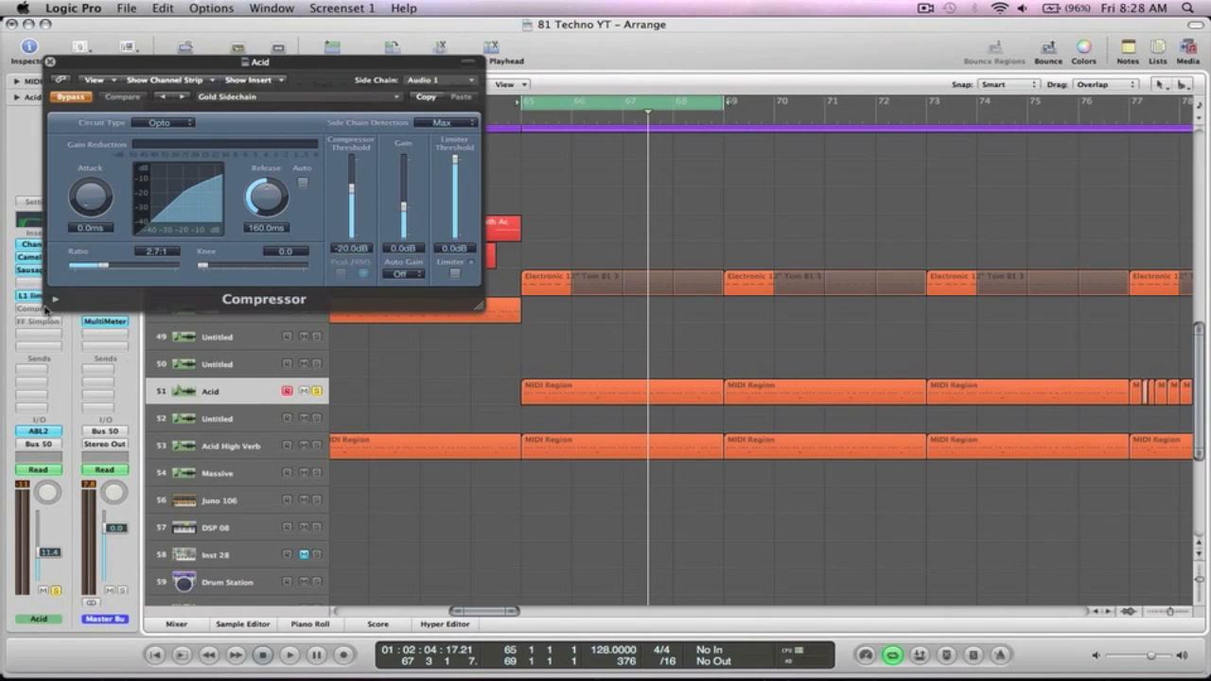
pyautogui.click(72, 97)
pyautogui.press('space')
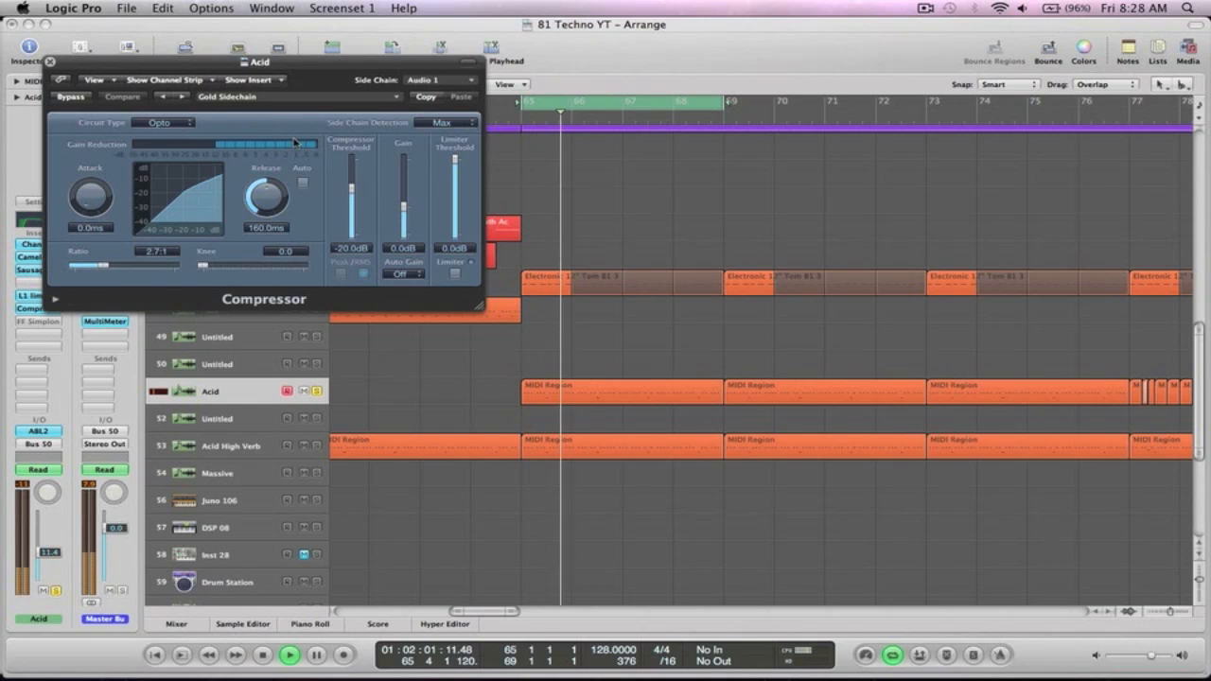
pyautogui.press('space')
pyautogui.click(50, 61)
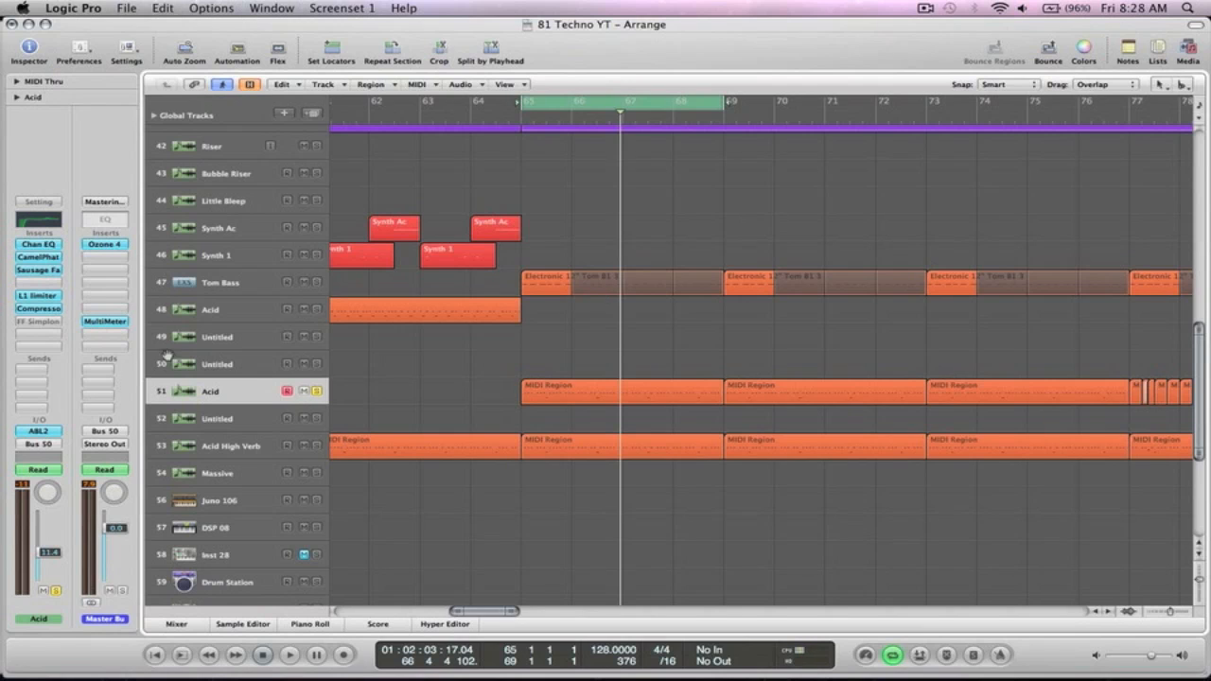
# Compare the Acid loop with FF Simplon active and bypassed, then close the plug-in and leave it bypassed.
pyautogui.click(38, 322)
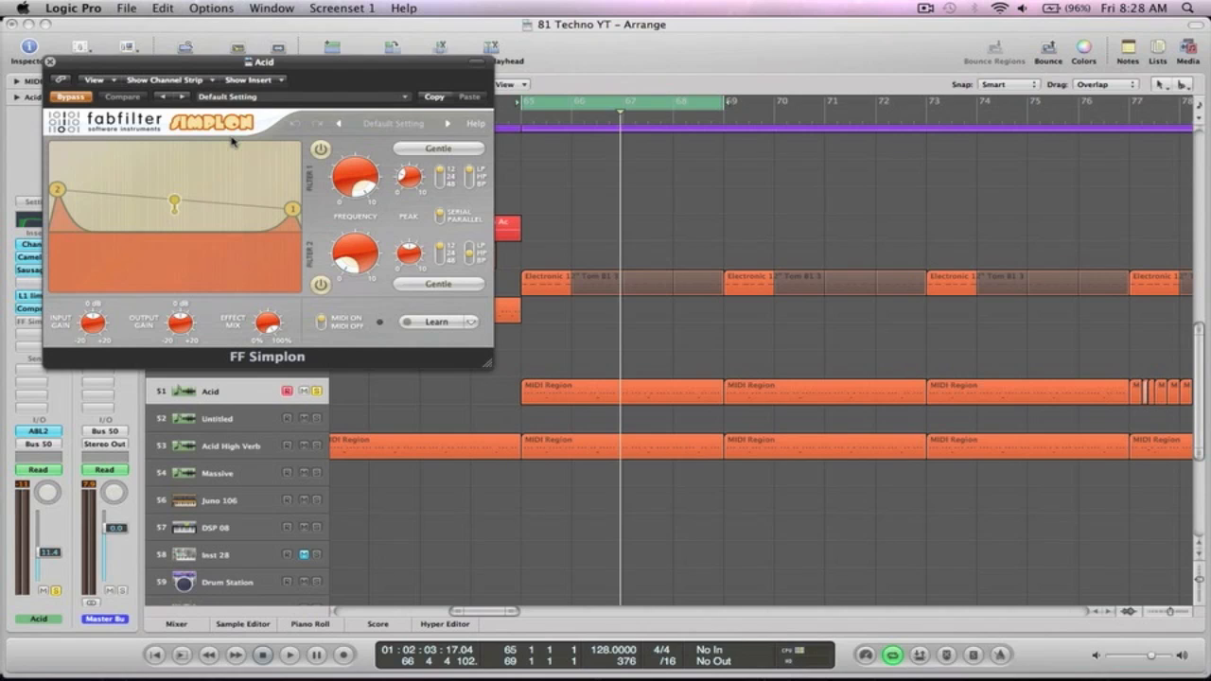
pyautogui.press('space')
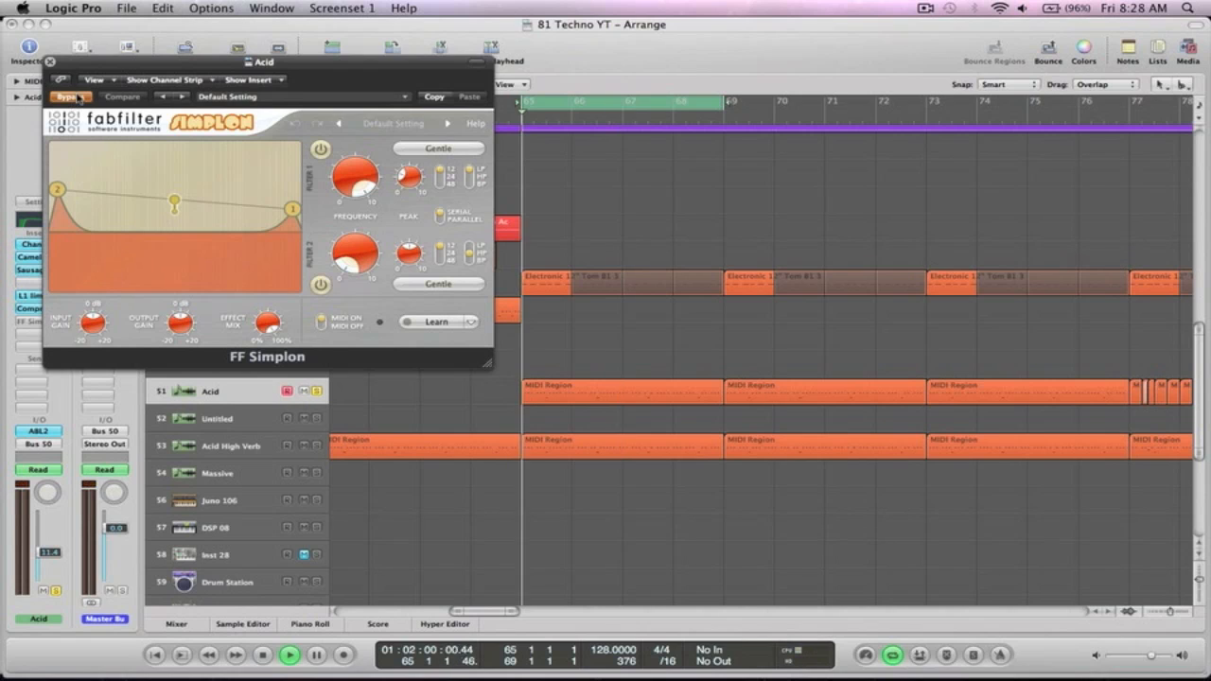
pyautogui.click(75, 98)
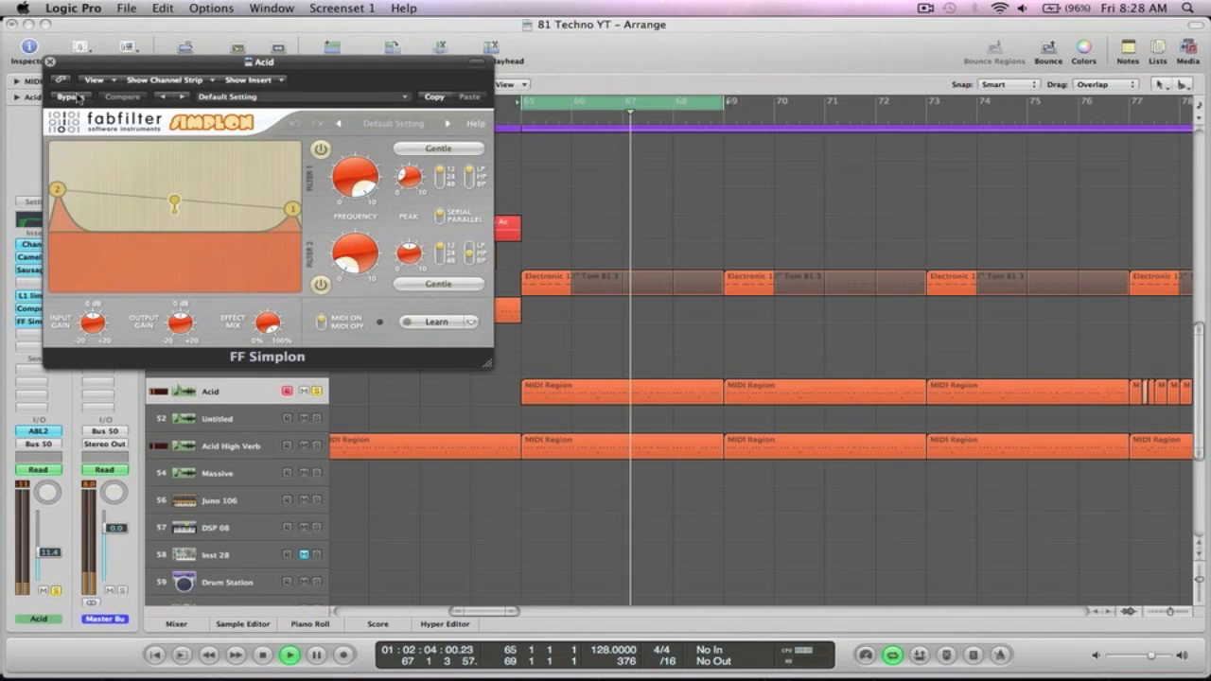
pyautogui.click(77, 98)
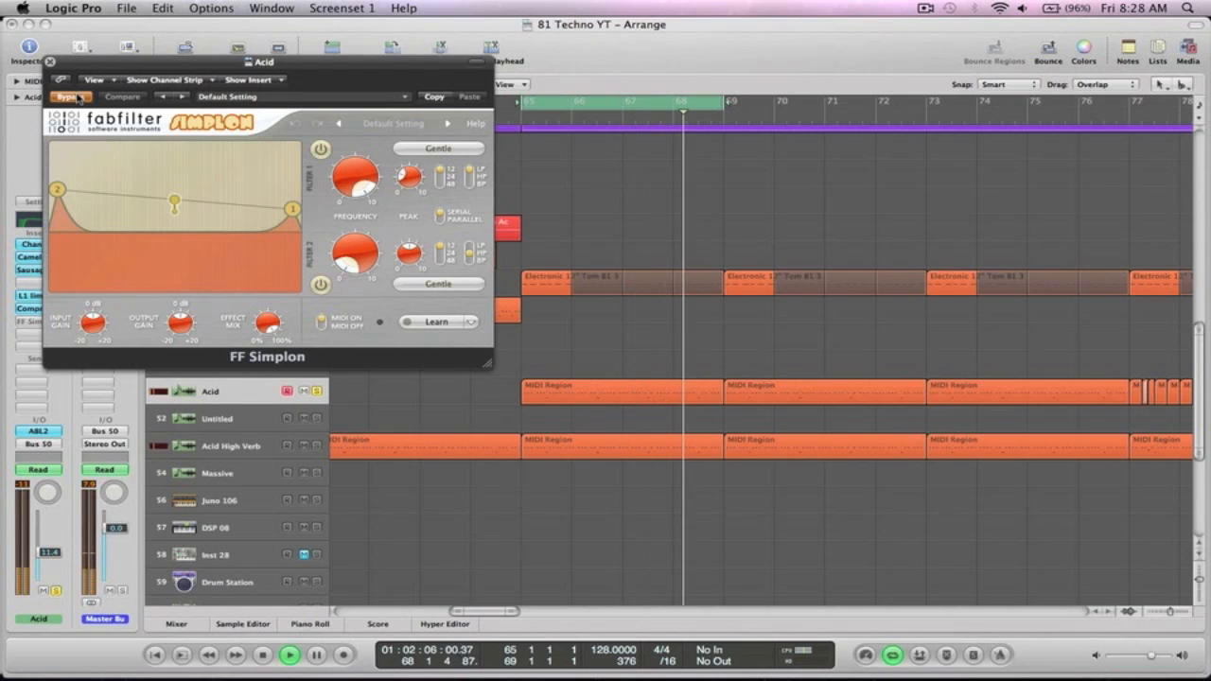
pyautogui.click(78, 97)
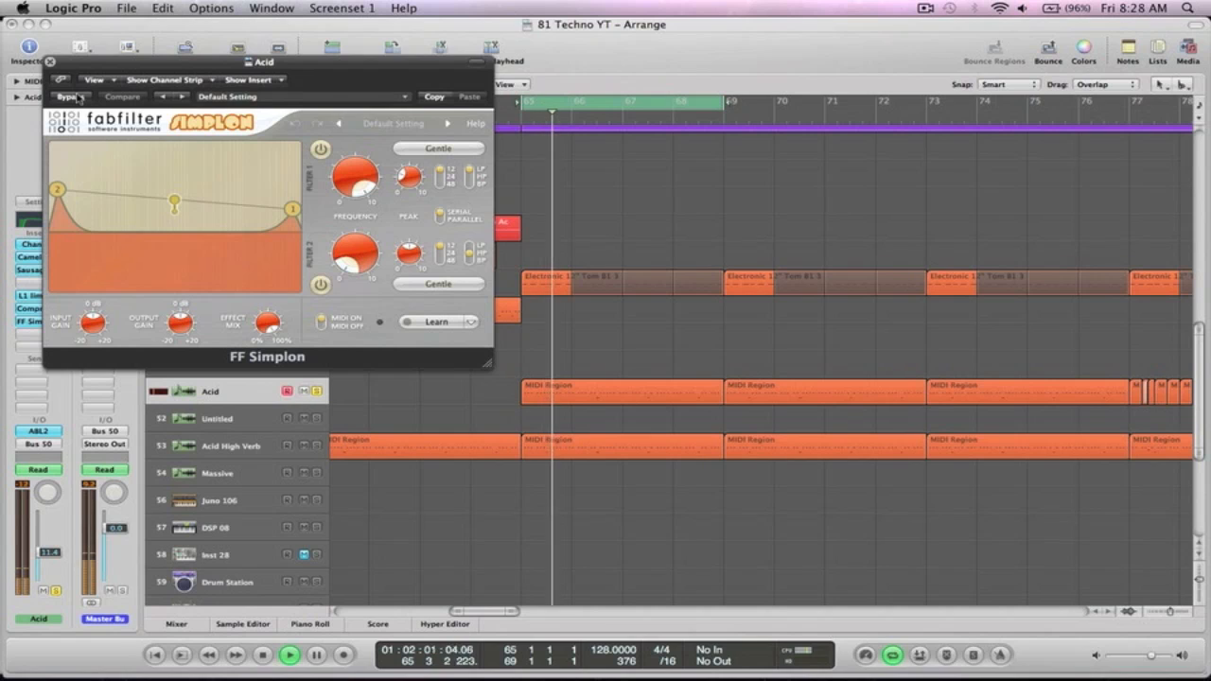
pyautogui.press('space')
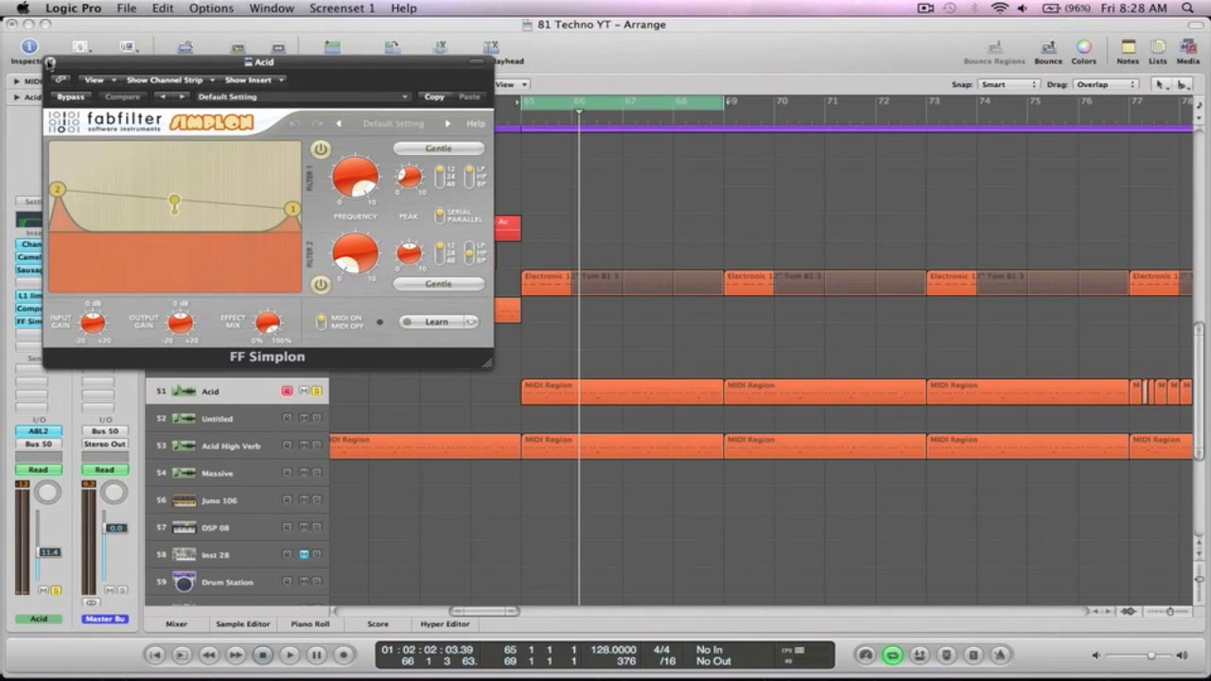
pyautogui.click(50, 62)
pyautogui.keyDown('alt'); pyautogui.click(42, 323); pyautogui.keyUp('alt')
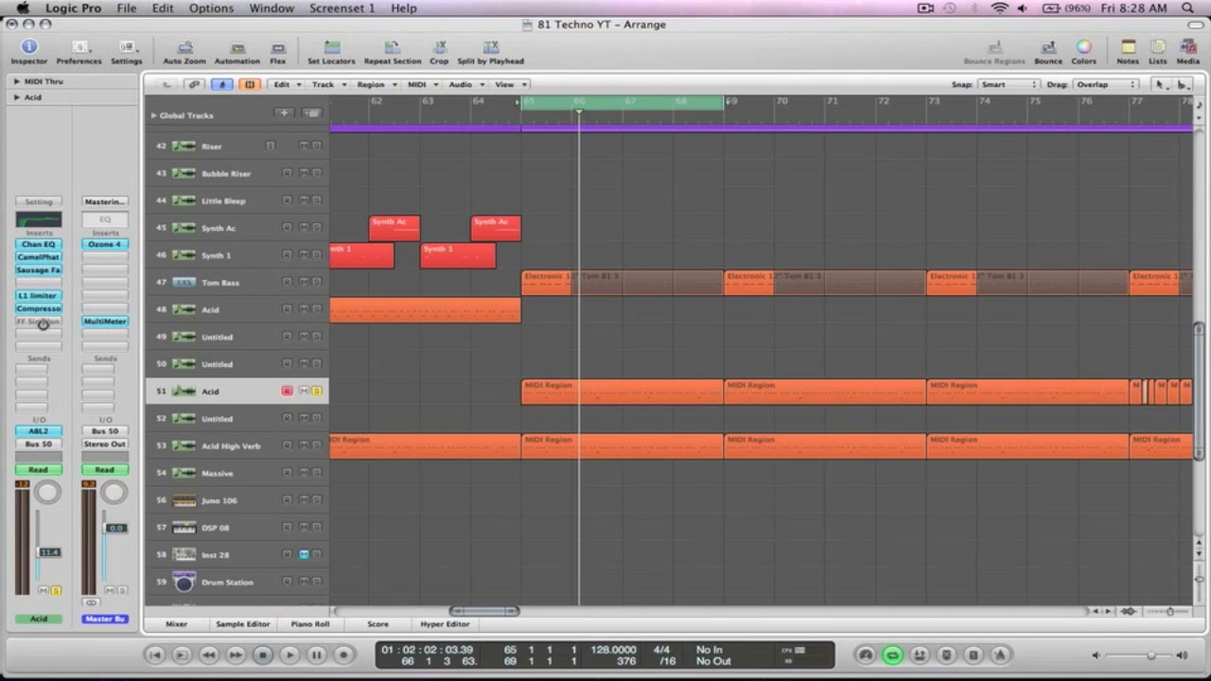
# Rename the untitled track 52 below the Acid track as Acid.
pyautogui.press('z')
pyautogui.moveTo(741, 594); pyautogui.dragTo(564, 518)
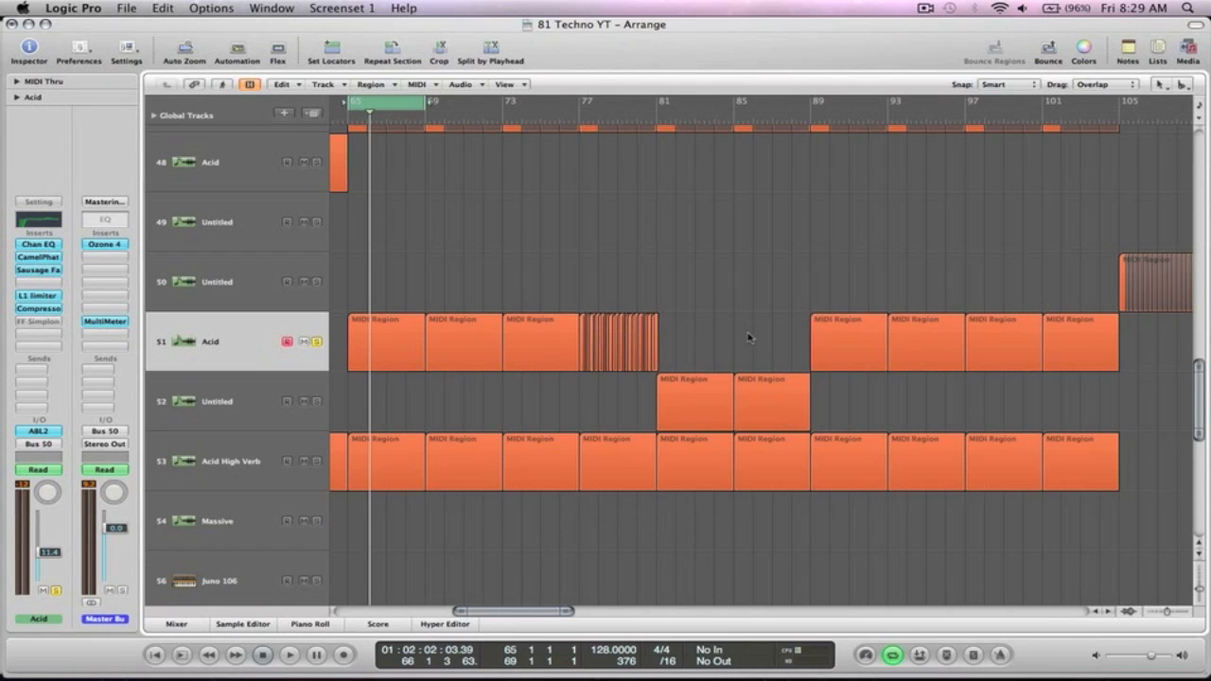
pyautogui.doubleClick(210, 343)
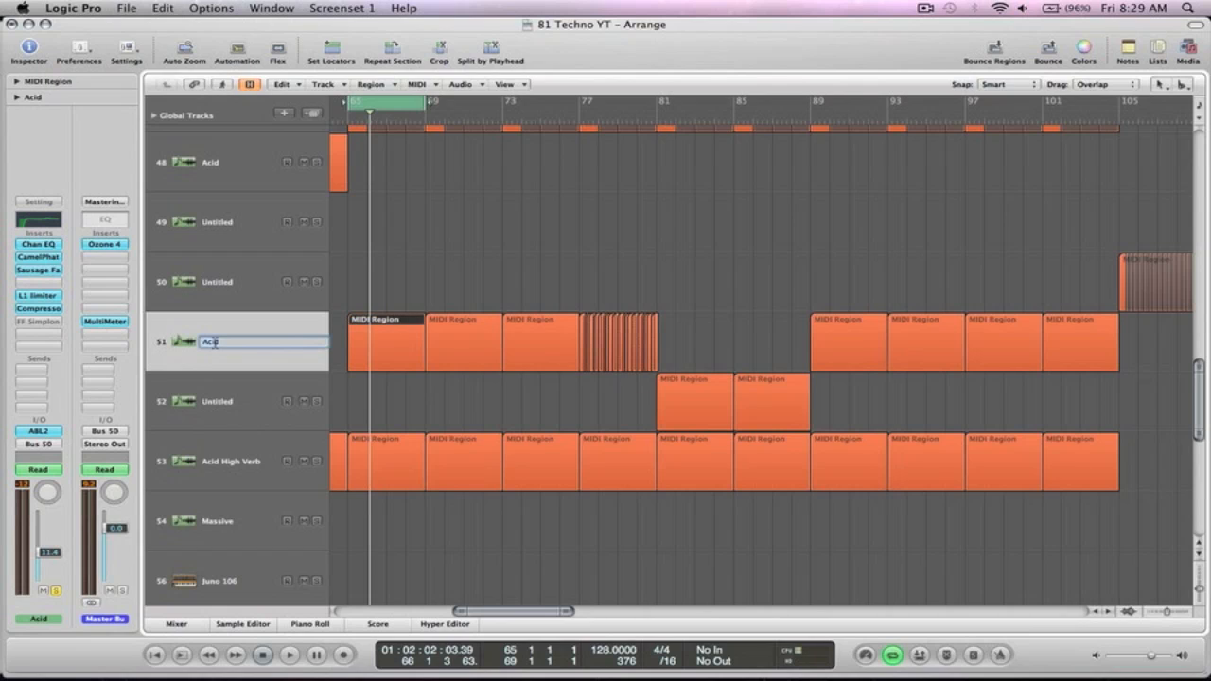
pyautogui.doubleClick(213, 402)
pyautogui.write('Acid')
pyautogui.press('Return')
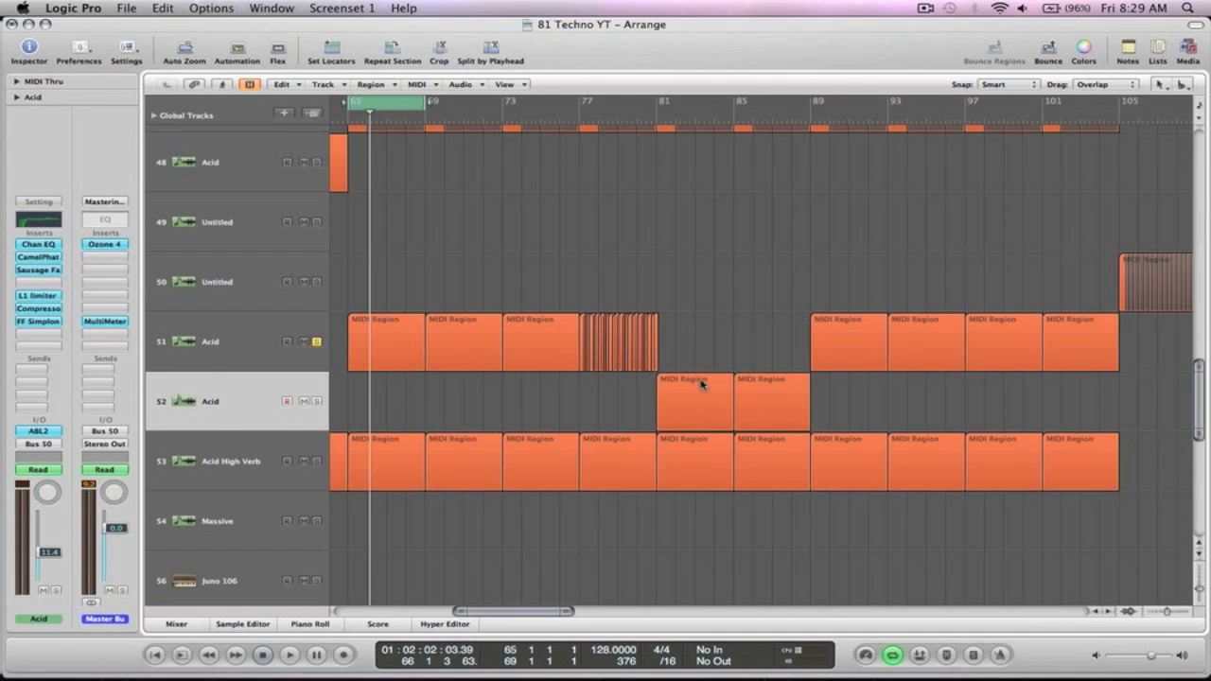
# Turn off cycle playback and audition the handovers between the two soloed Acid tracks around bars 81 and 89.
pyautogui.click(390, 107)
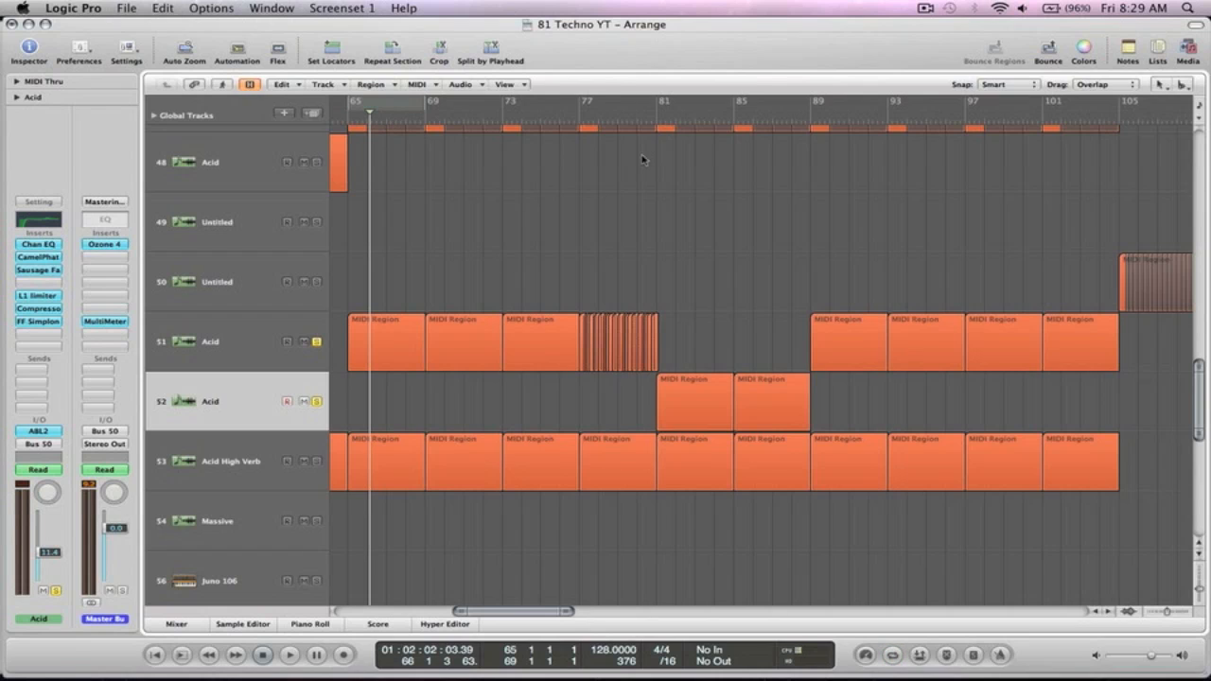
pyautogui.doubleClick(636, 125)
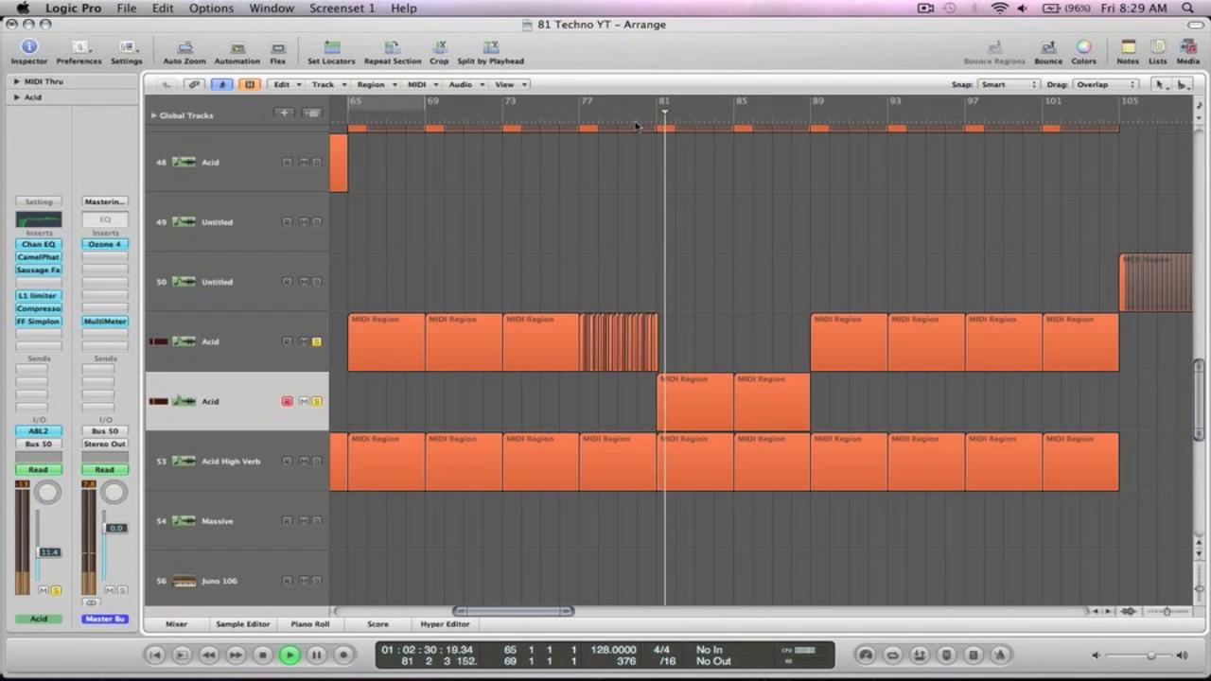
pyautogui.press('z')
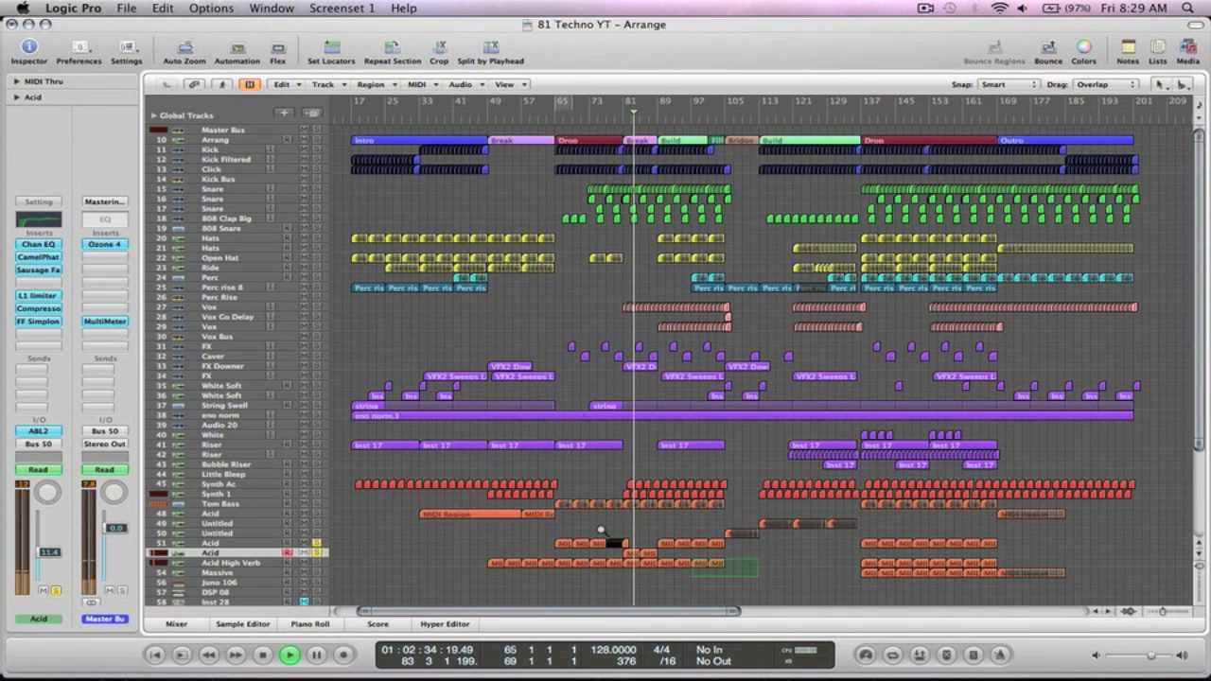
pyautogui.press('z')
pyautogui.click(727, 116)
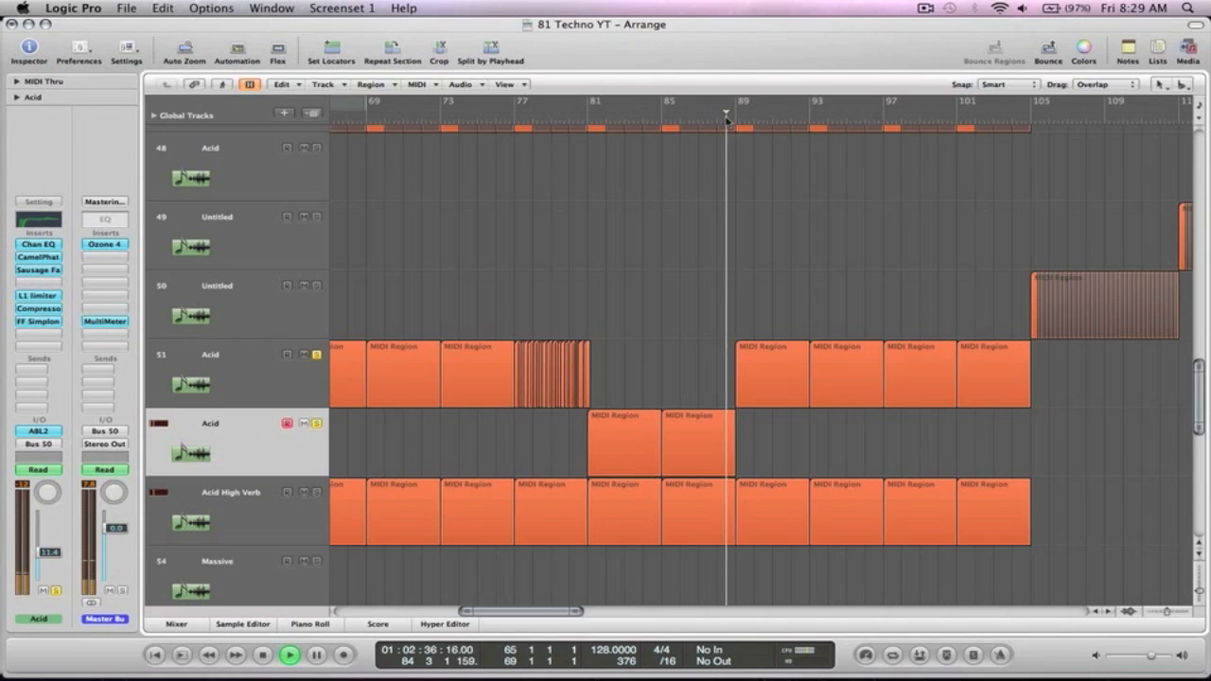
pyautogui.press('space')
# Solo the Acid High Verb track in place of the two Acid tracks.
pyautogui.hscroll(-5, 589, 272)
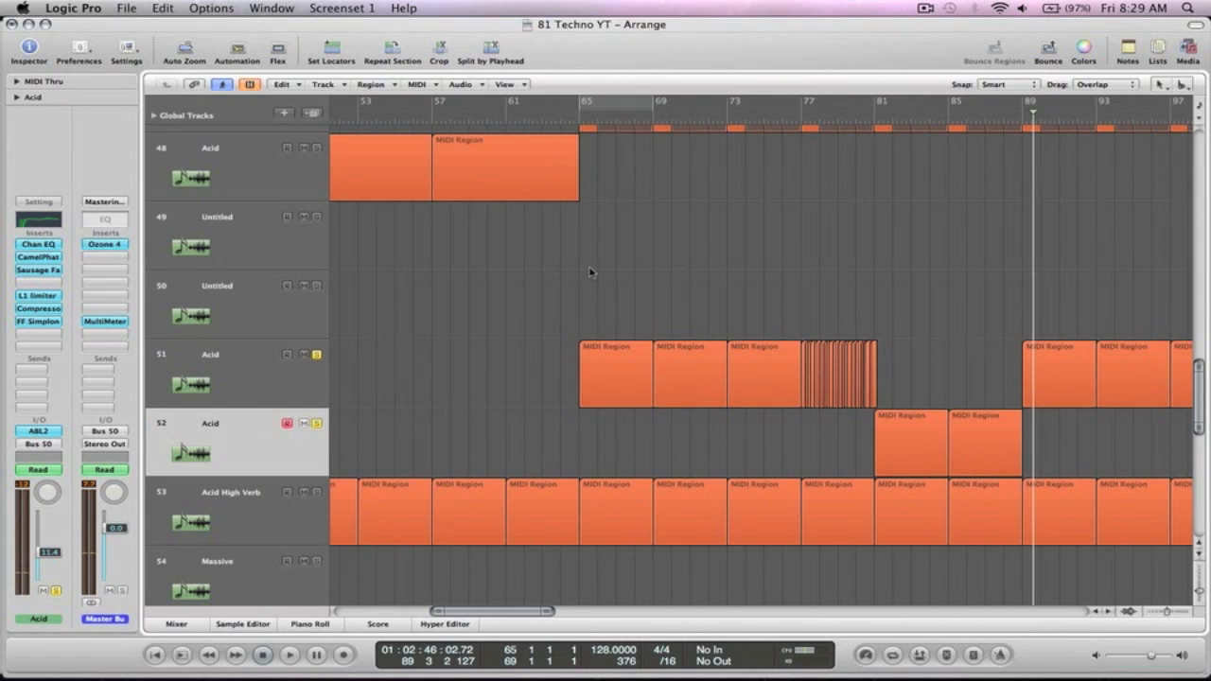
pyautogui.keyDown('ctrl'); pyautogui.keyDown('alt'); pyautogui.click(590, 269); pyautogui.keyUp('alt'); pyautogui.keyUp('ctrl')
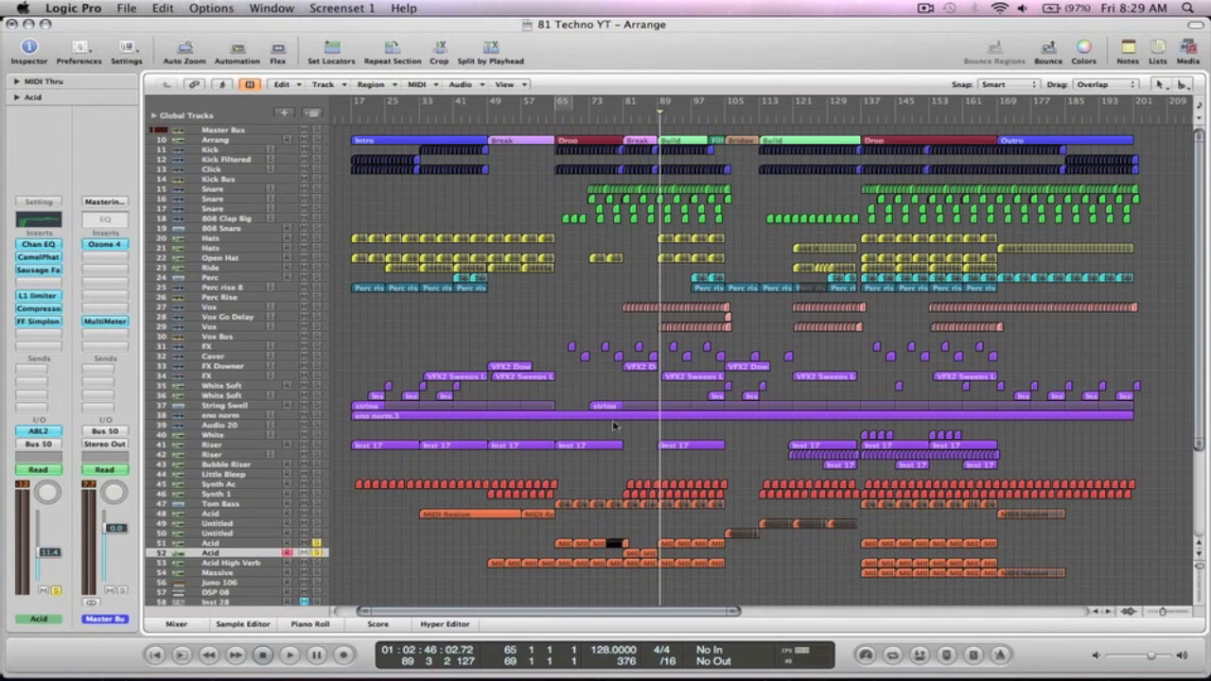
pyautogui.moveTo(750, 587); pyautogui.dragTo(471, 527)
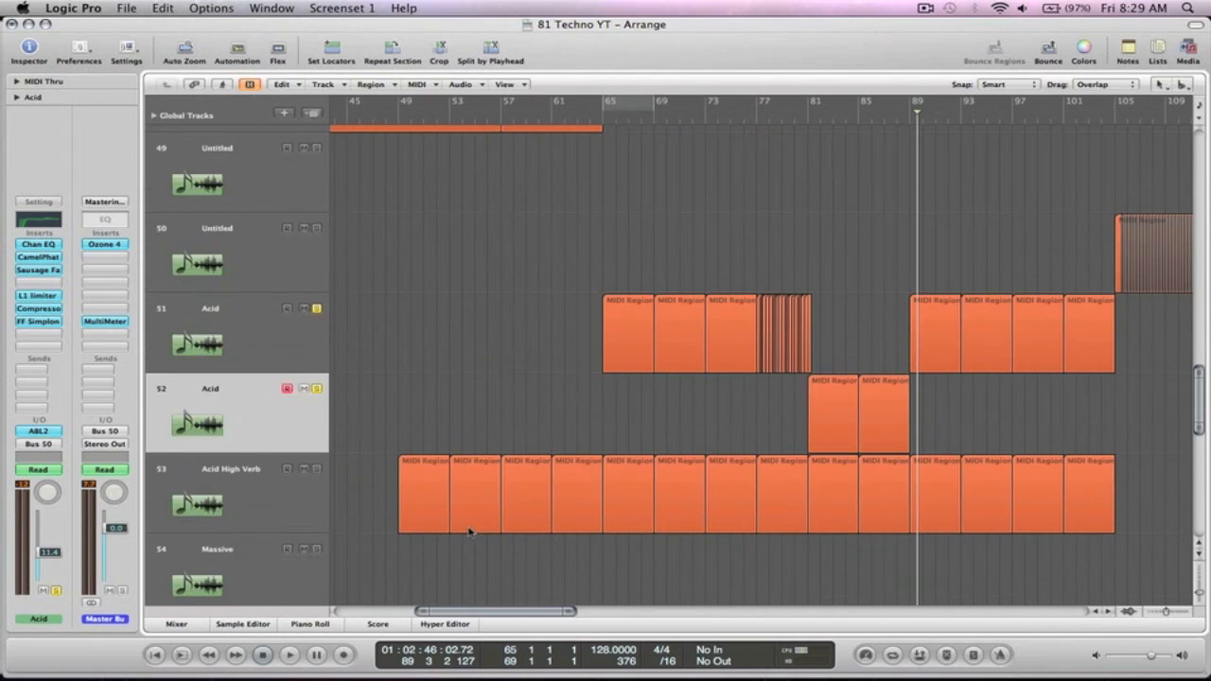
pyautogui.click(318, 473)
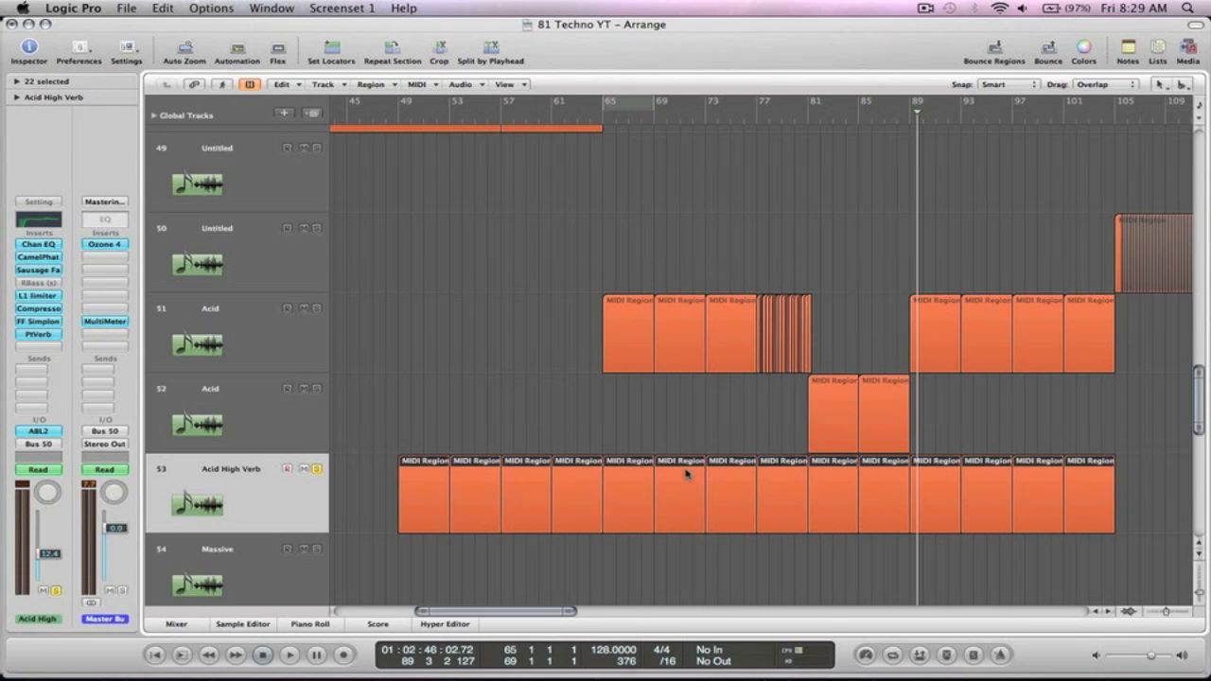
# Examine the note pattern of the Acid region at bar 65 in the Piano Roll, then close the editor.
pyautogui.click(632, 337)
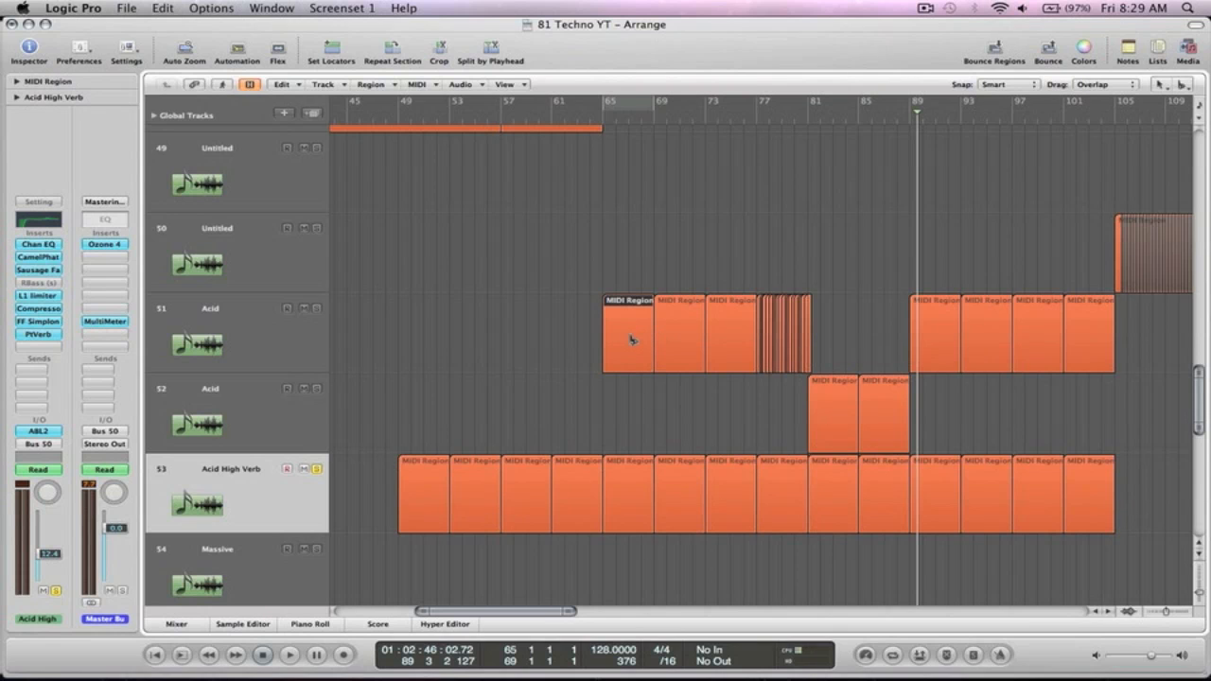
pyautogui.doubleClick(632, 337)
pyautogui.click(284, 274)
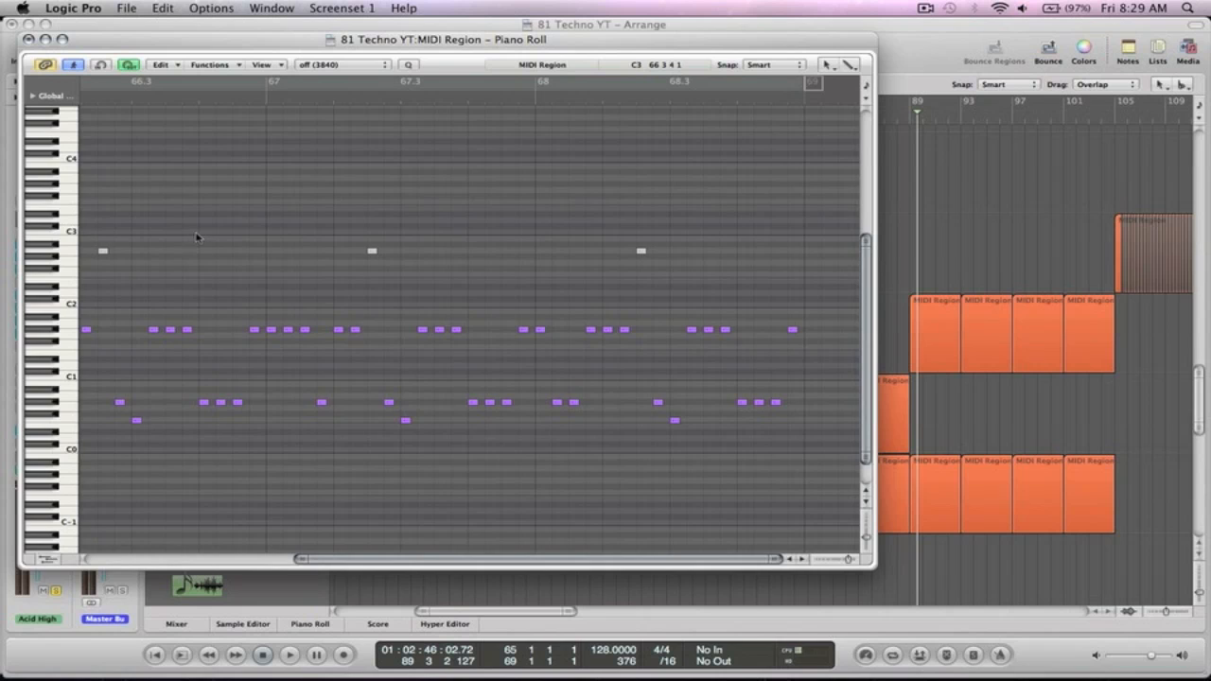
pyautogui.hscroll(-8, 197, 237)
pyautogui.click(29, 40)
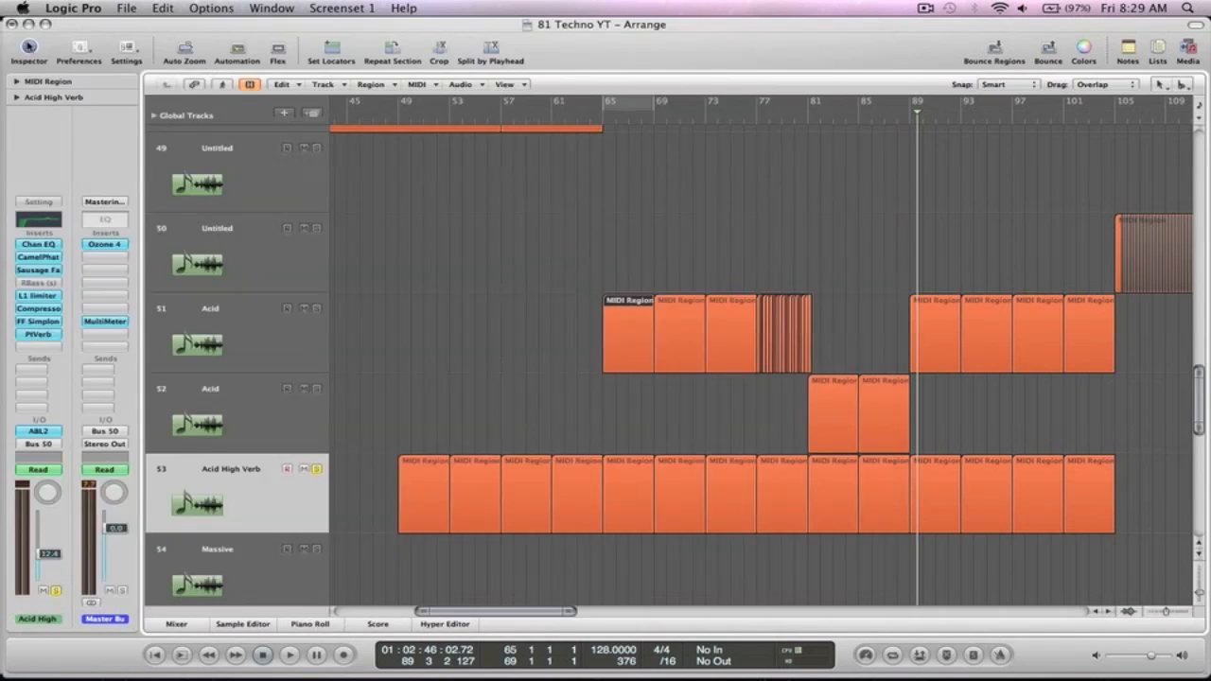
# Examine the Acid High Verb region at bar 65 in the Piano Roll, audition a high note, and close the editor.
pyautogui.click(622, 469)
pyautogui.doubleClick(621, 468)
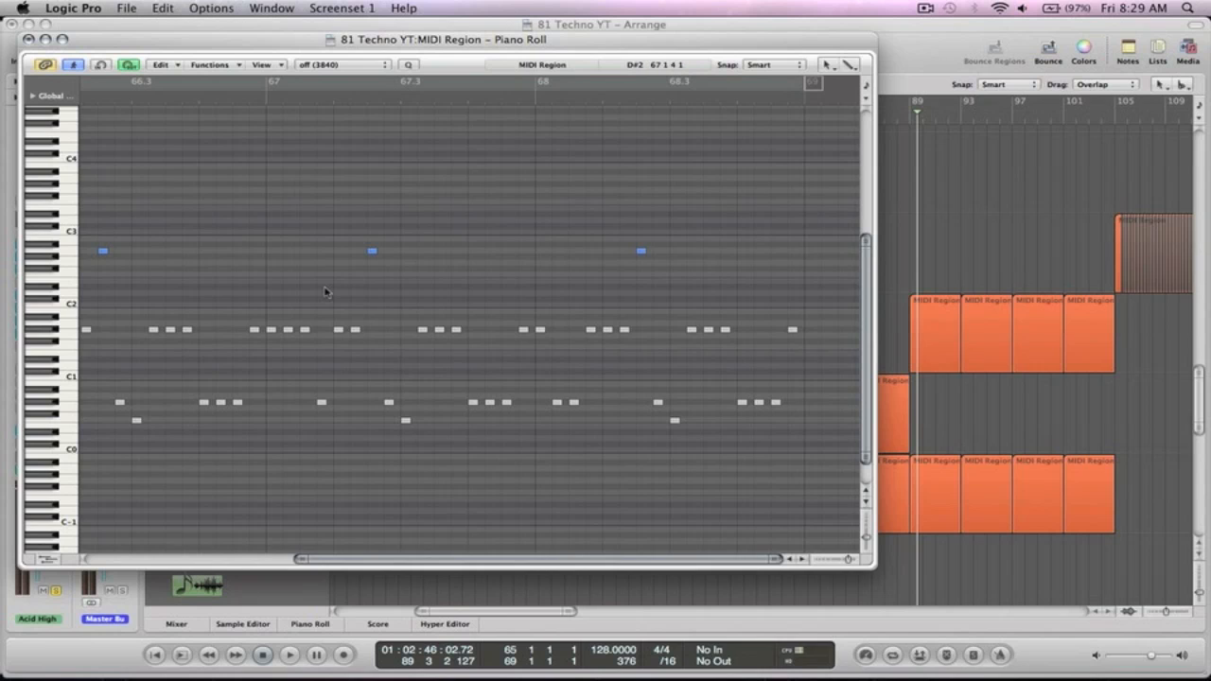
pyautogui.click(371, 251)
pyautogui.click(30, 40)
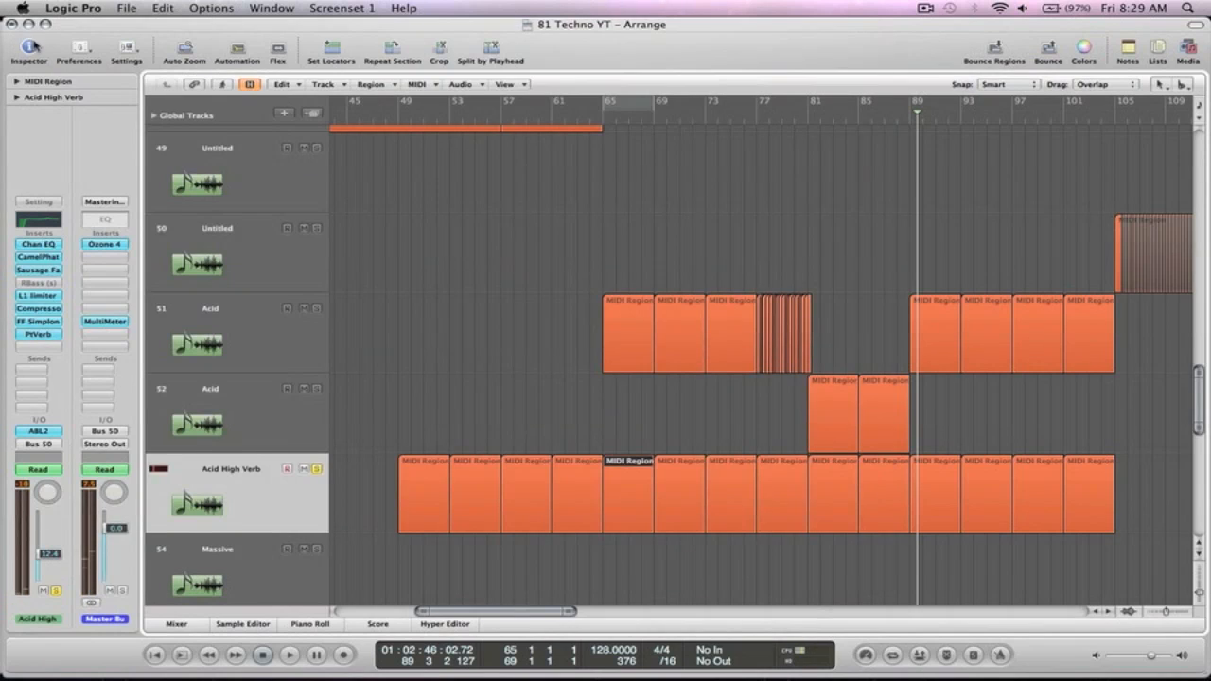
# Turn on the bar 65 to 69 cycle and audition Acid track 51 soloed together with Acid High Verb.
pyautogui.click(621, 106)
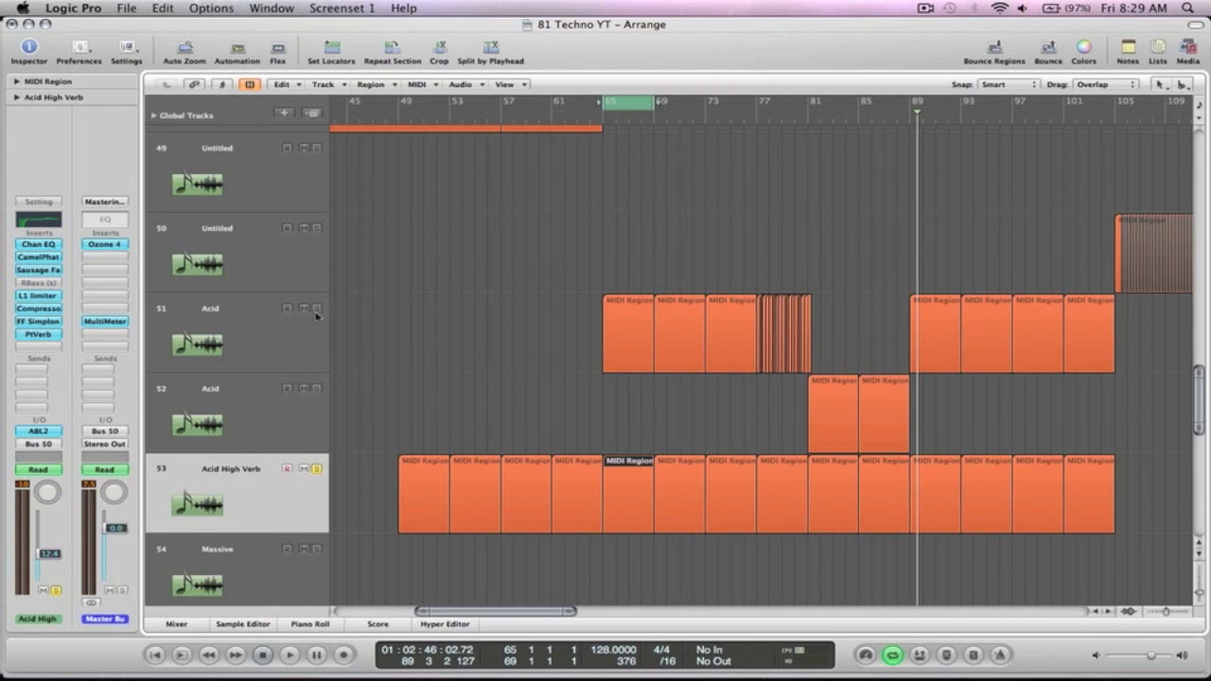
pyautogui.click(428, 312)
pyautogui.press('space')
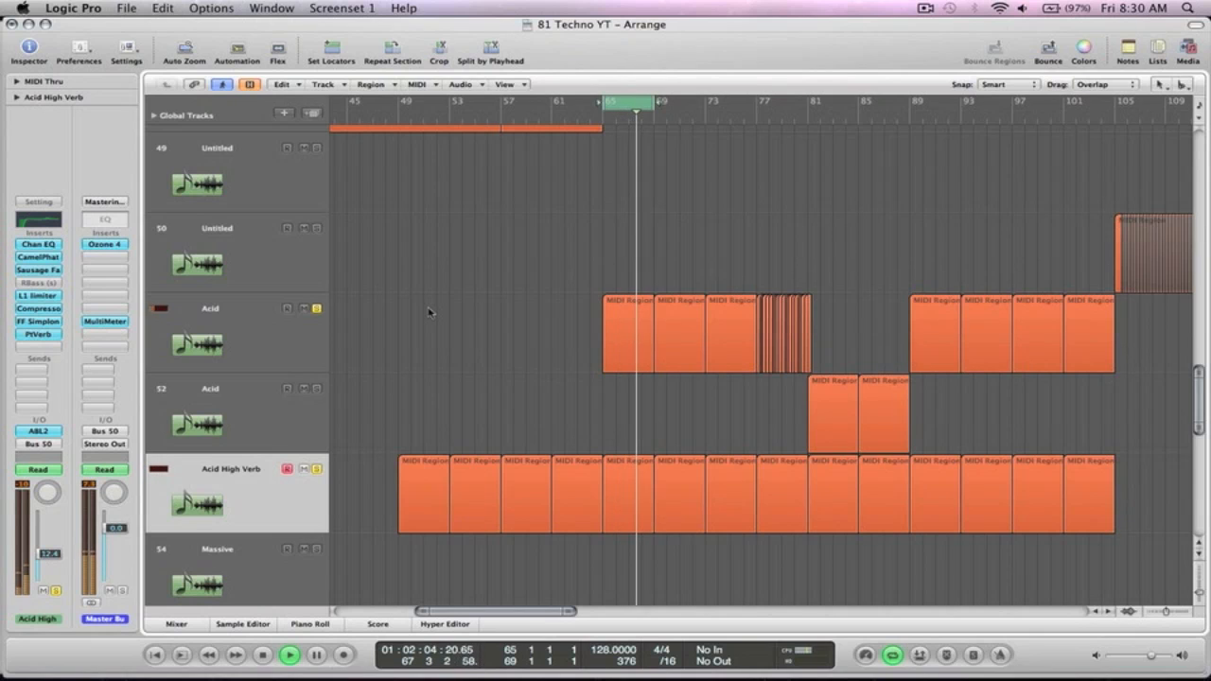
pyautogui.press('space')
# Move the cycle range to bars 77 to 81 and audition the chopped Acid regions together with Acid High Verb.
pyautogui.moveTo(631, 105); pyautogui.dragTo(782, 106)
pyautogui.moveTo(811, 540); pyautogui.dragTo(709, 266)
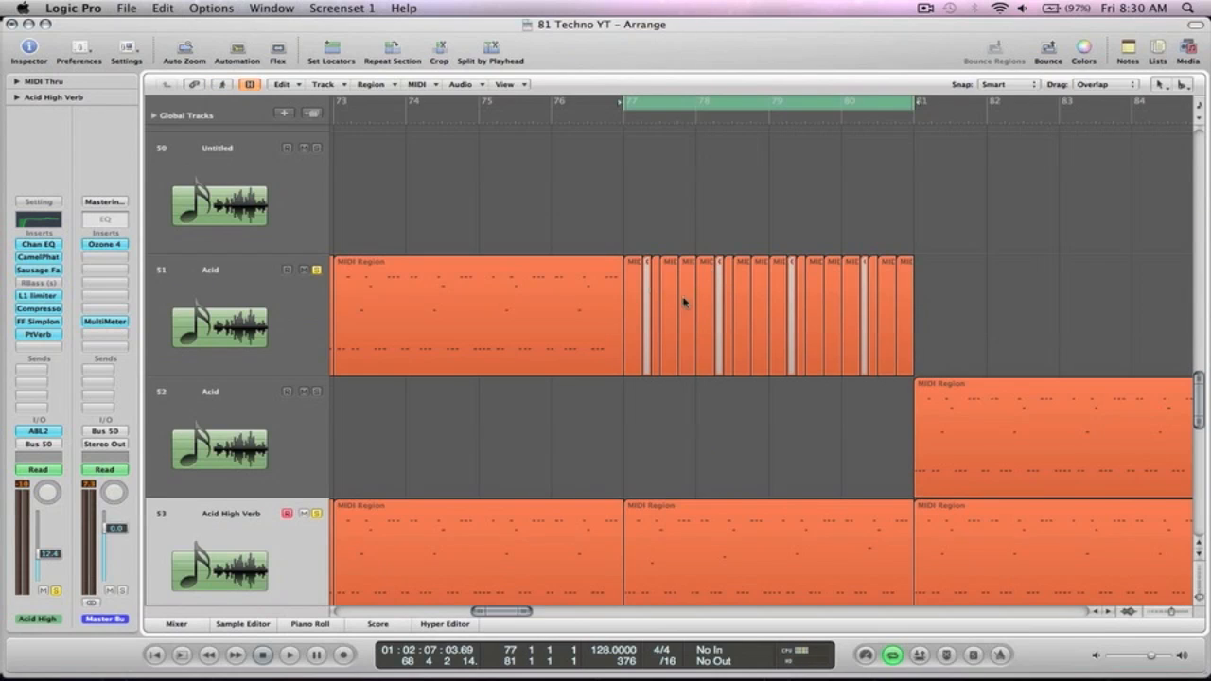
pyautogui.press('space')
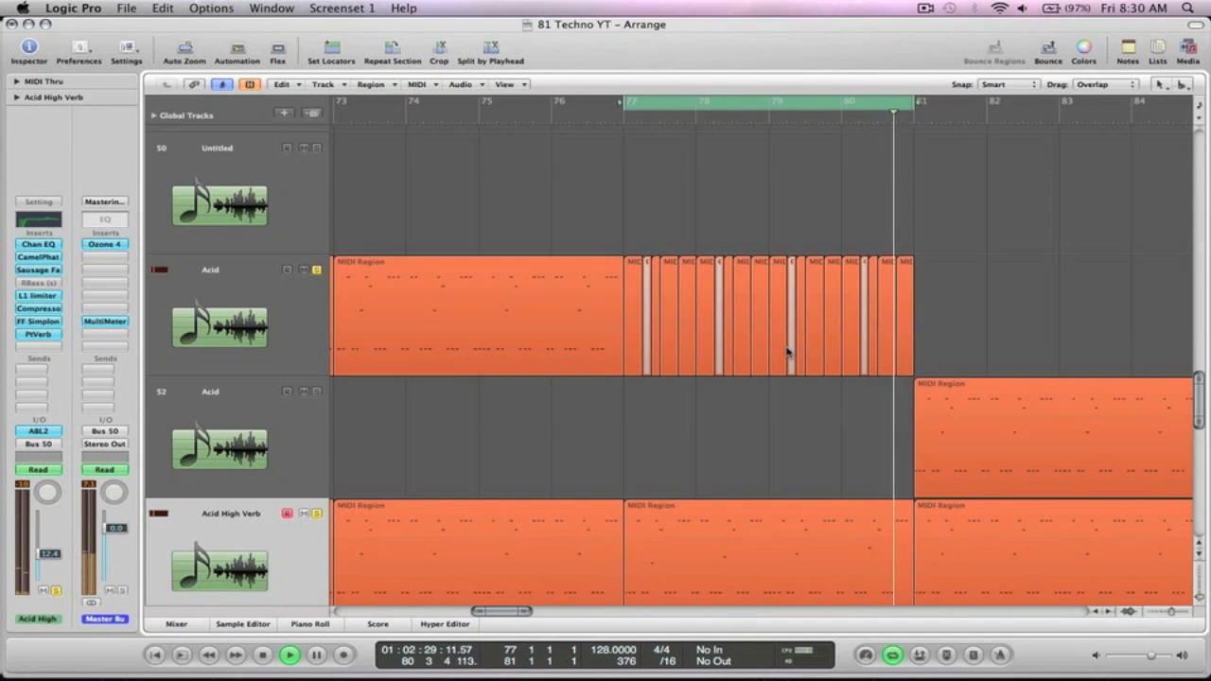
pyautogui.press('z')
pyautogui.press('space')
# Play the full arrangement from bar 77 past bar 81 with solos and cycle off, and select Acid track 51.
pyautogui.keyDown('ctrl'); pyautogui.keyDown('alt'); pyautogui.click(680, 136); pyautogui.keyUp('alt'); pyautogui.keyUp('ctrl')
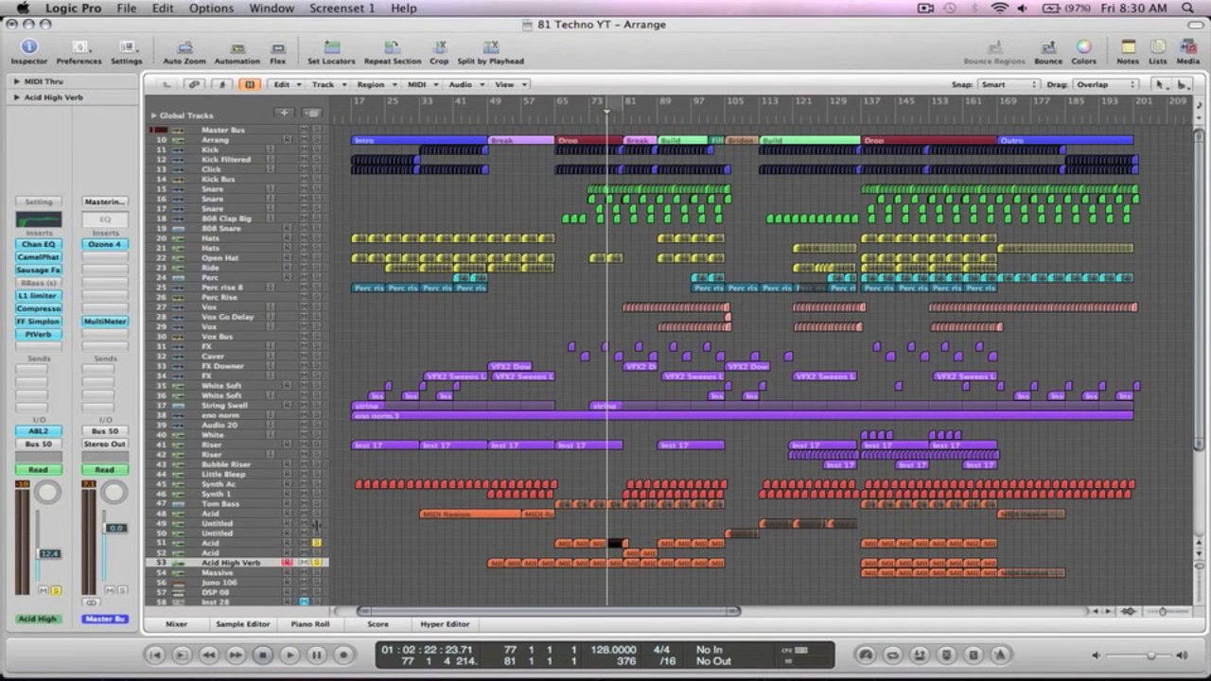
pyautogui.press('space')
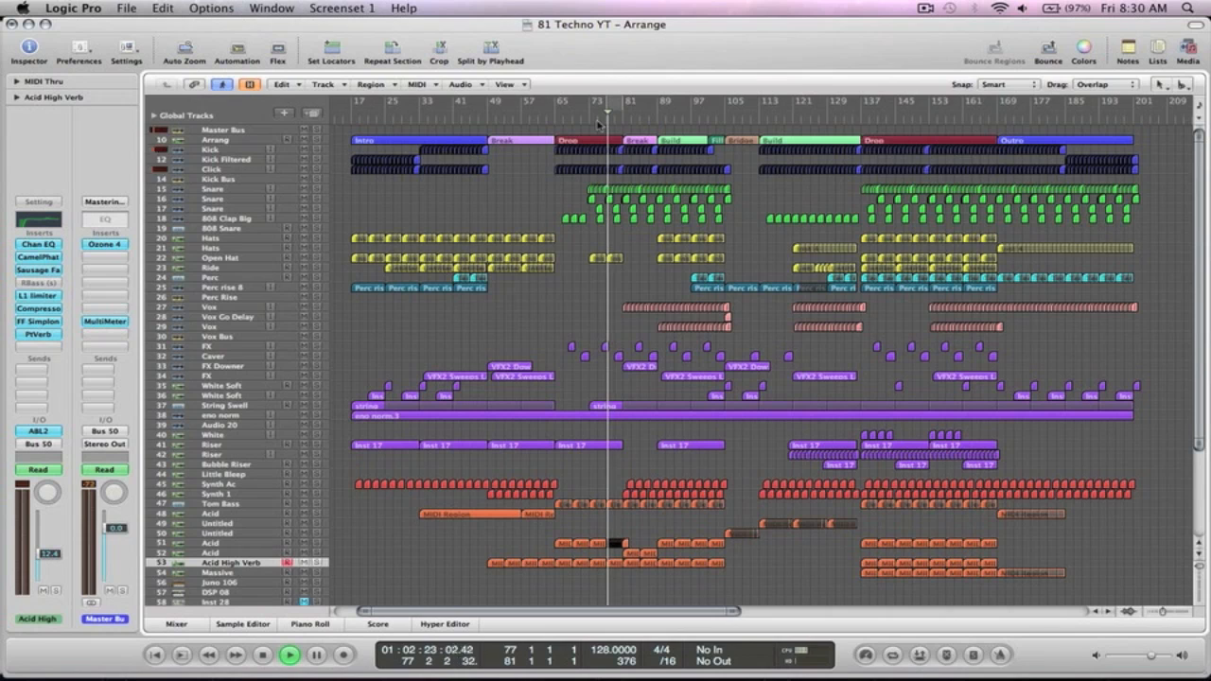
pyautogui.moveTo(696, 542); pyautogui.dragTo(519, 394)
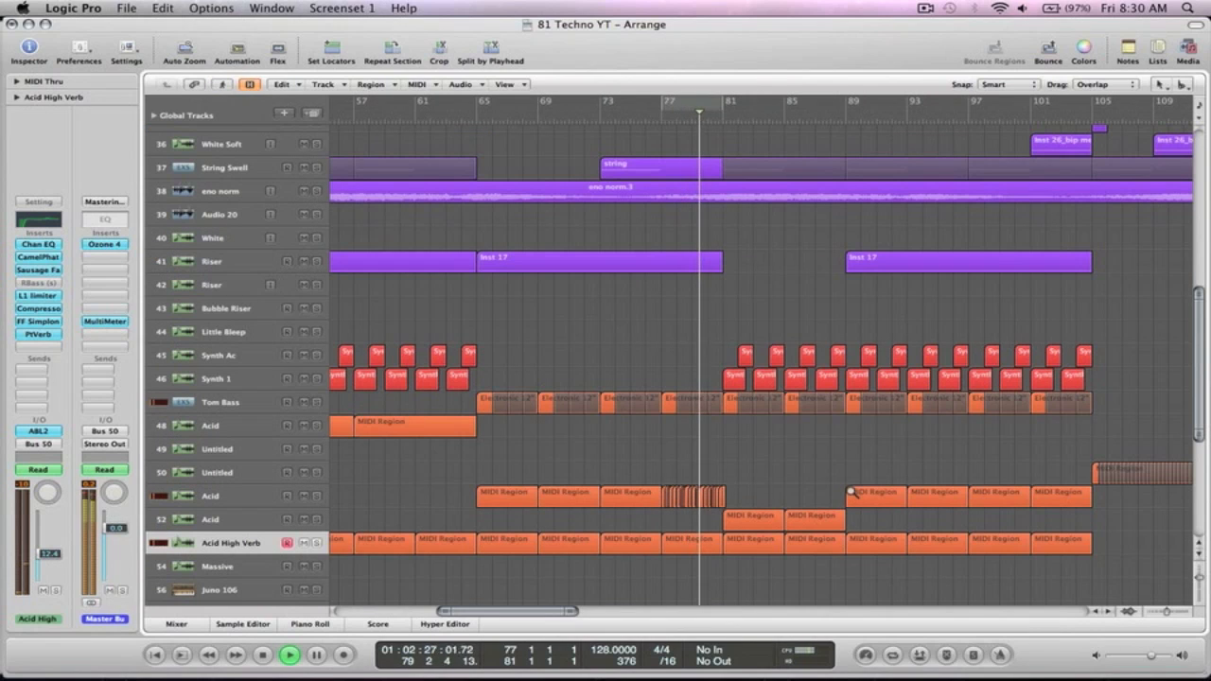
pyautogui.hotkey('ctrl', 'Up')
pyautogui.hotkey('ctrl', 'Up')
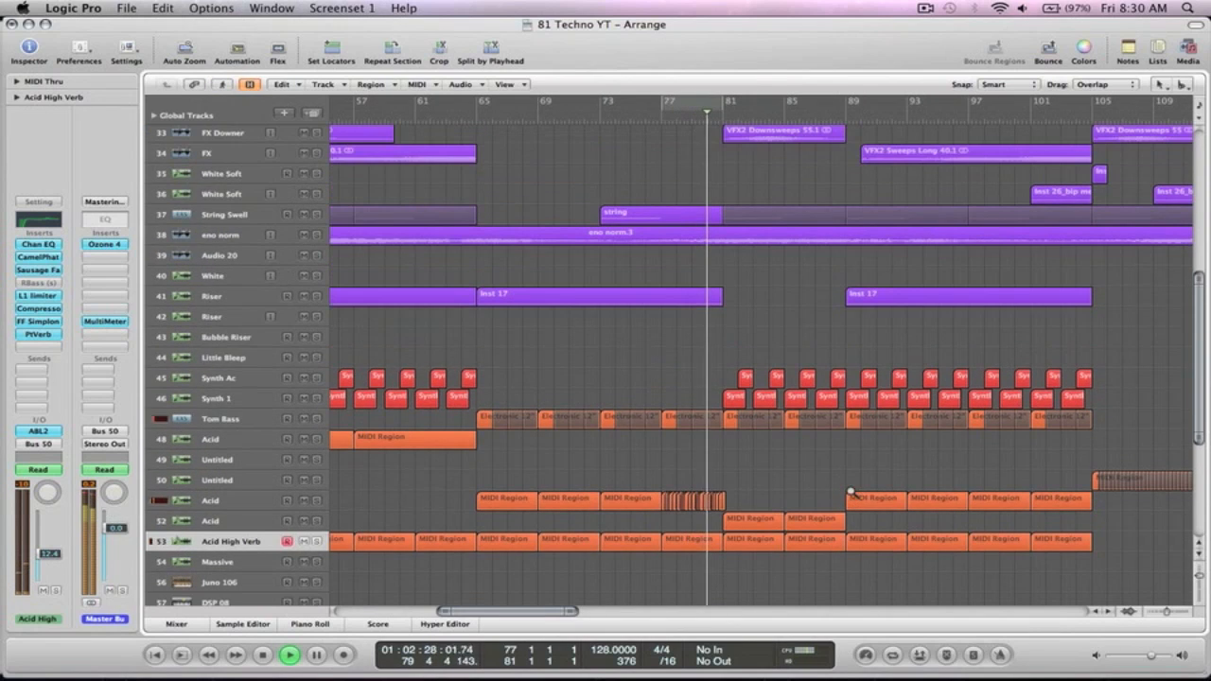
pyautogui.keyDown('ctrl'); pyautogui.keyDown('alt'); pyautogui.click(796, 303); pyautogui.keyUp('alt'); pyautogui.keyUp('ctrl')
pyautogui.press('space')
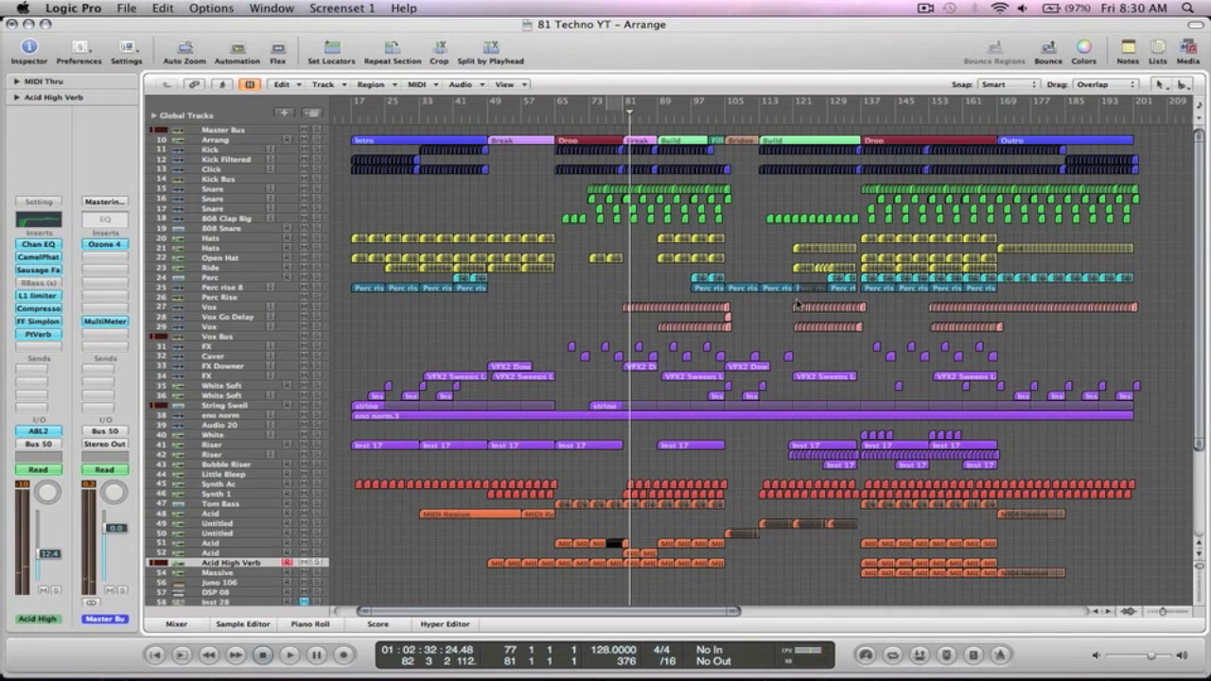
pyautogui.click(218, 545)
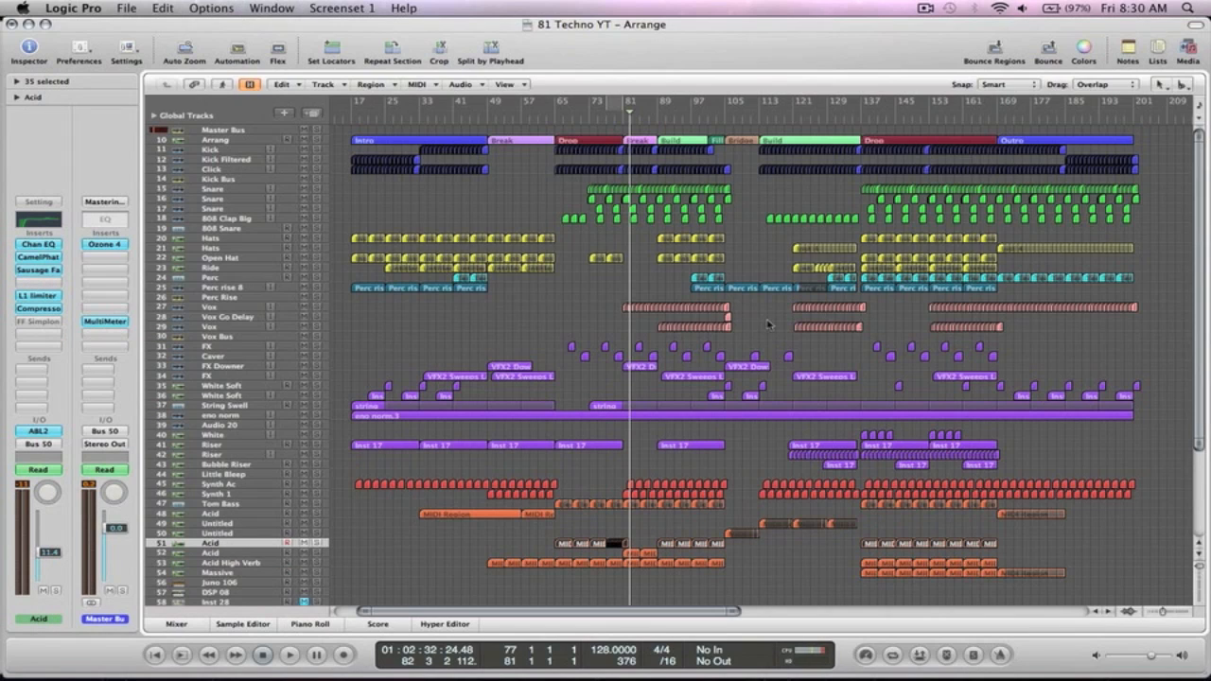